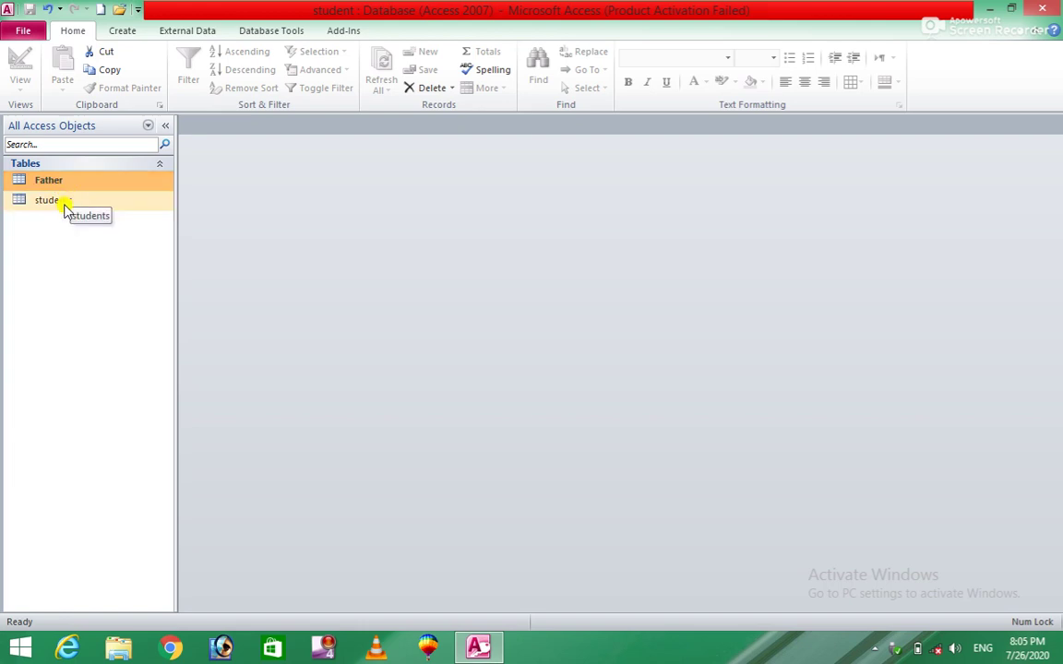
# Step: Select the students table and open the Relationships window from Database Tools
pyautogui.click(54, 207)
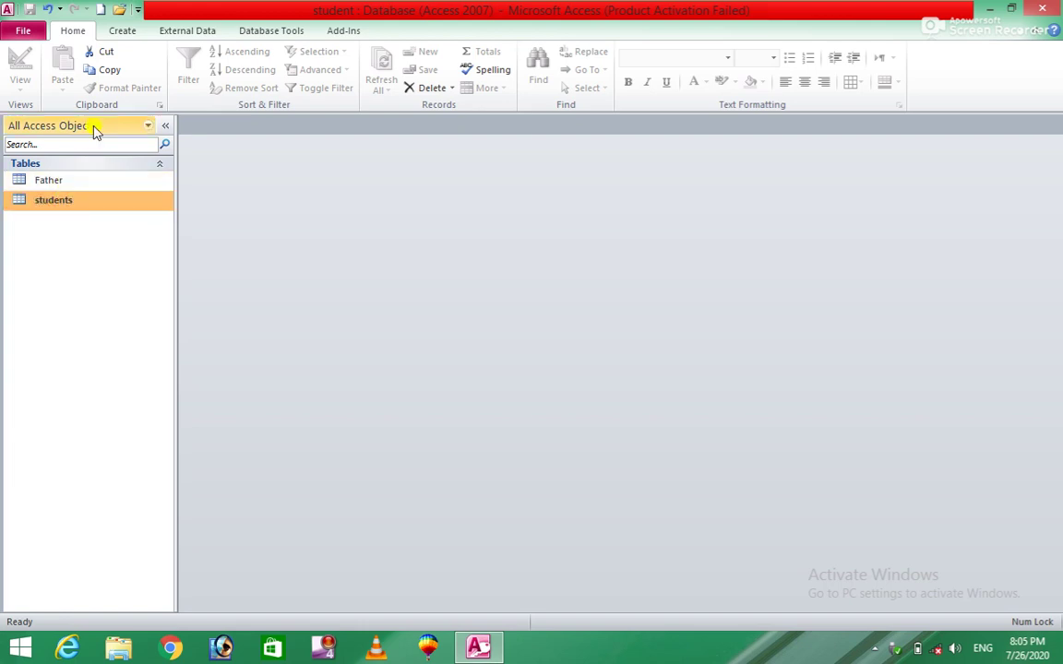
pyautogui.click(128, 34)
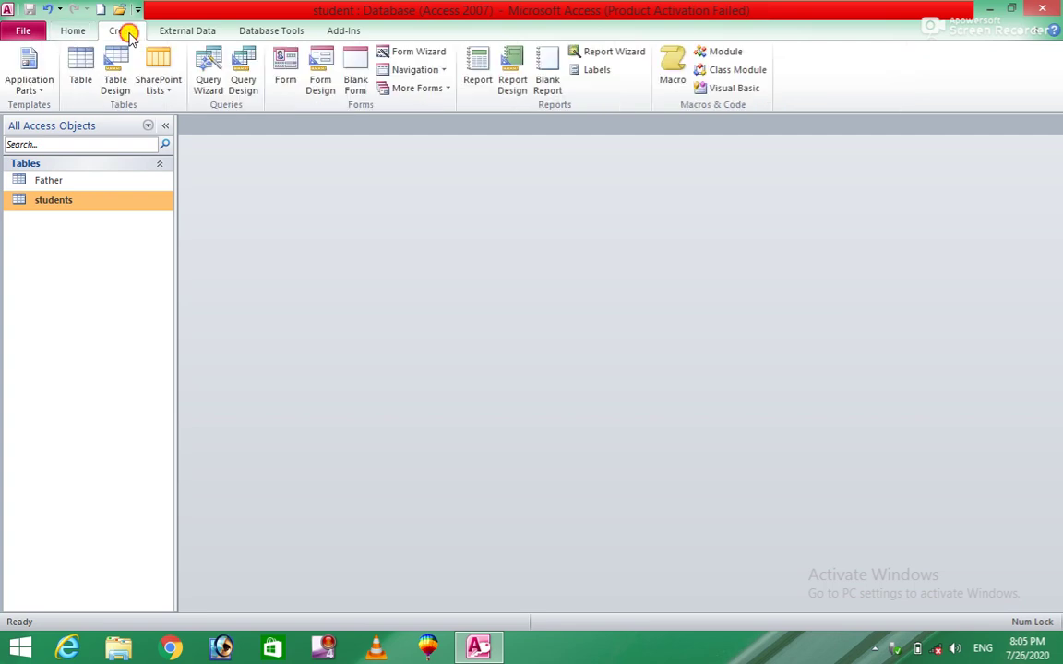
pyautogui.click(203, 28)
pyautogui.click(248, 28)
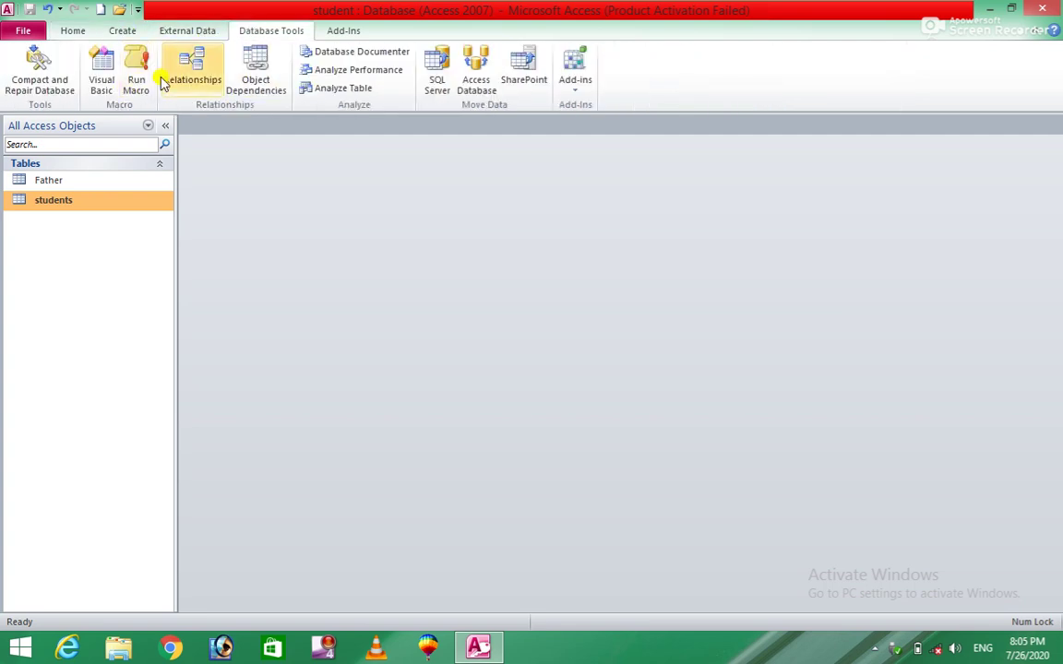
pyautogui.click(192, 66)
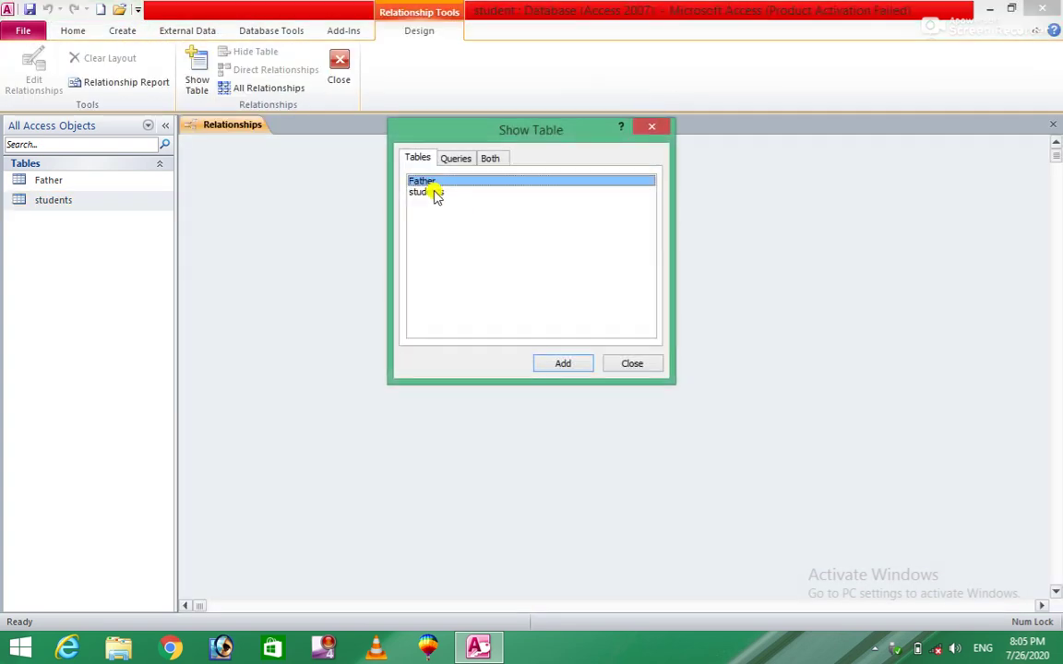
# Step: Add the students and Father tables to the diagram and close Show Table
pyautogui.click(432, 193)
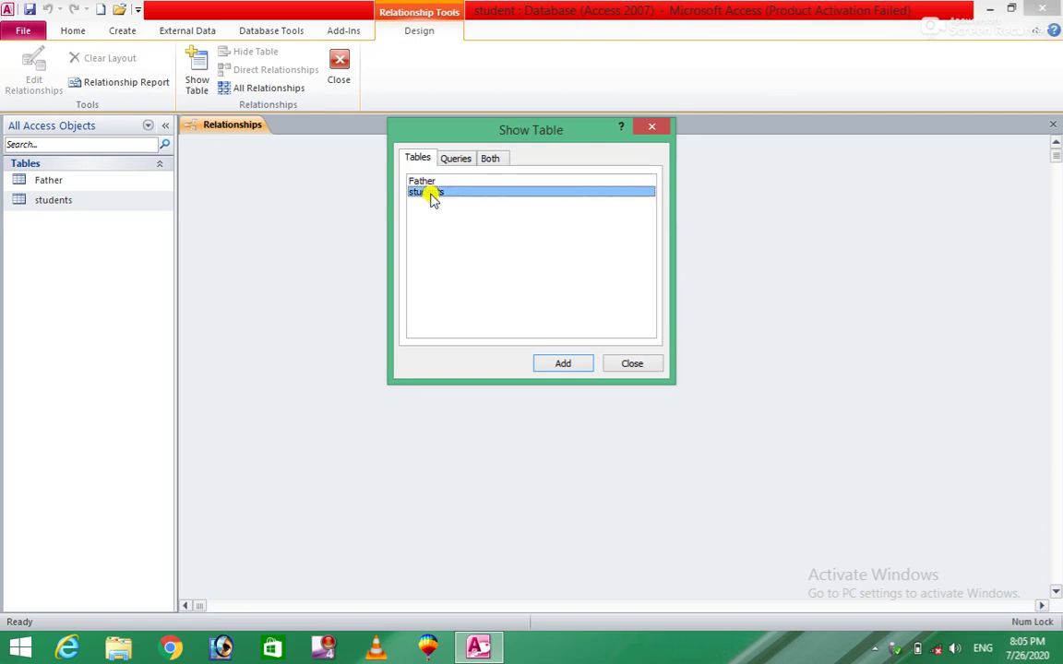
pyautogui.click(554, 362)
pyautogui.click(432, 181)
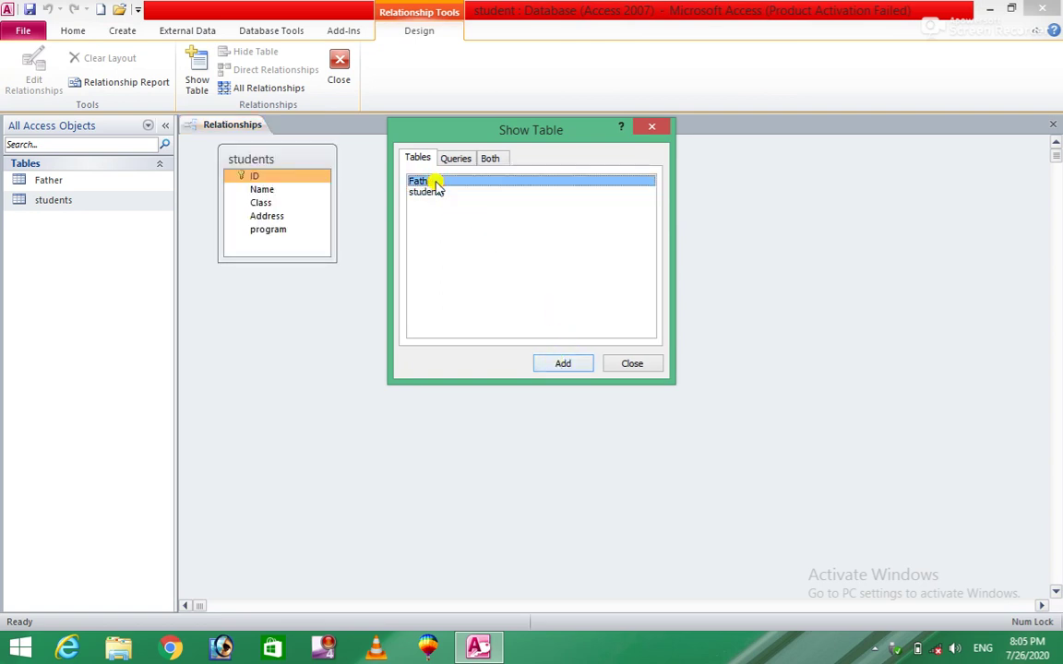
pyautogui.click(562, 362)
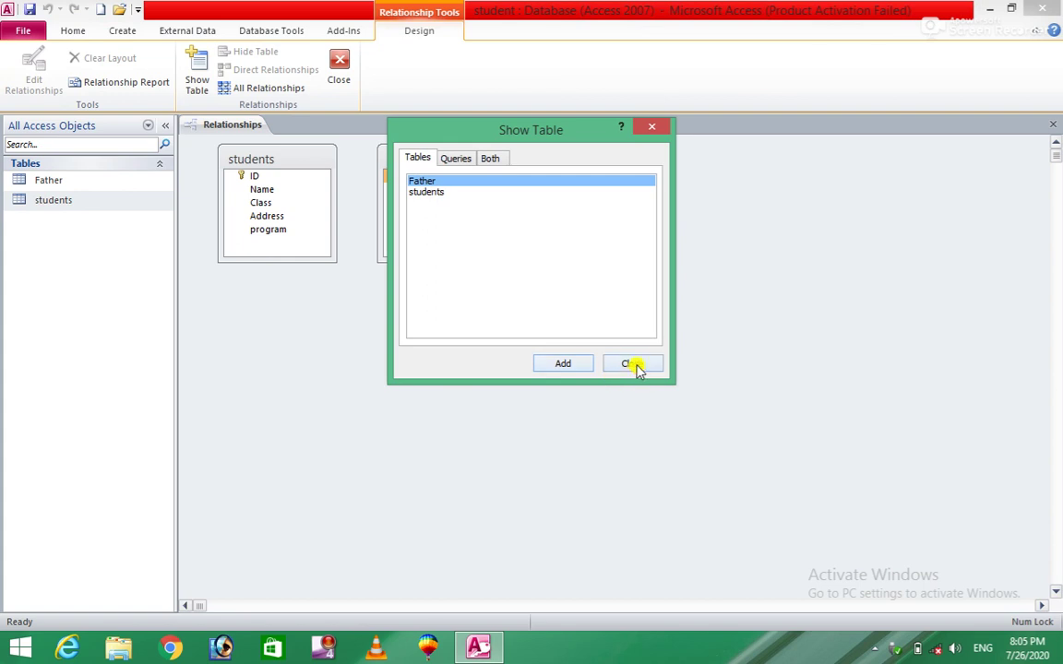
pyautogui.click(635, 365)
# Step: Move Father aside and drag students ID onto Father ID for a One-To-One link
pyautogui.moveTo(429, 157); pyautogui.dragTo(545, 196)
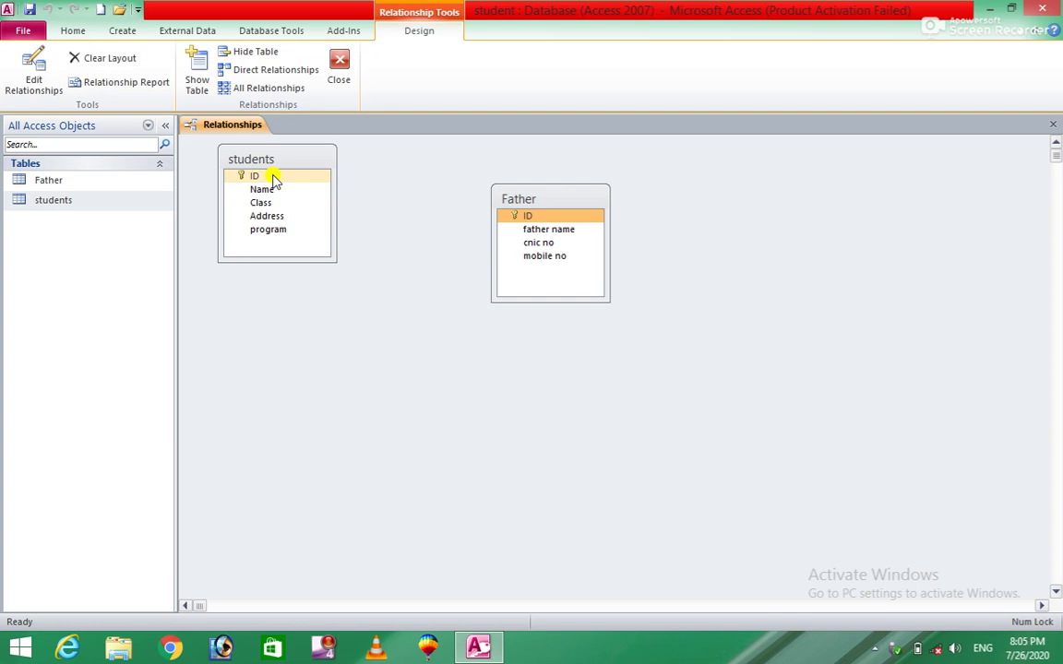
pyautogui.moveTo(273, 181); pyautogui.dragTo(539, 224)
pyautogui.click(274, 178)
pyautogui.moveTo(274, 178); pyautogui.dragTo(524, 214)
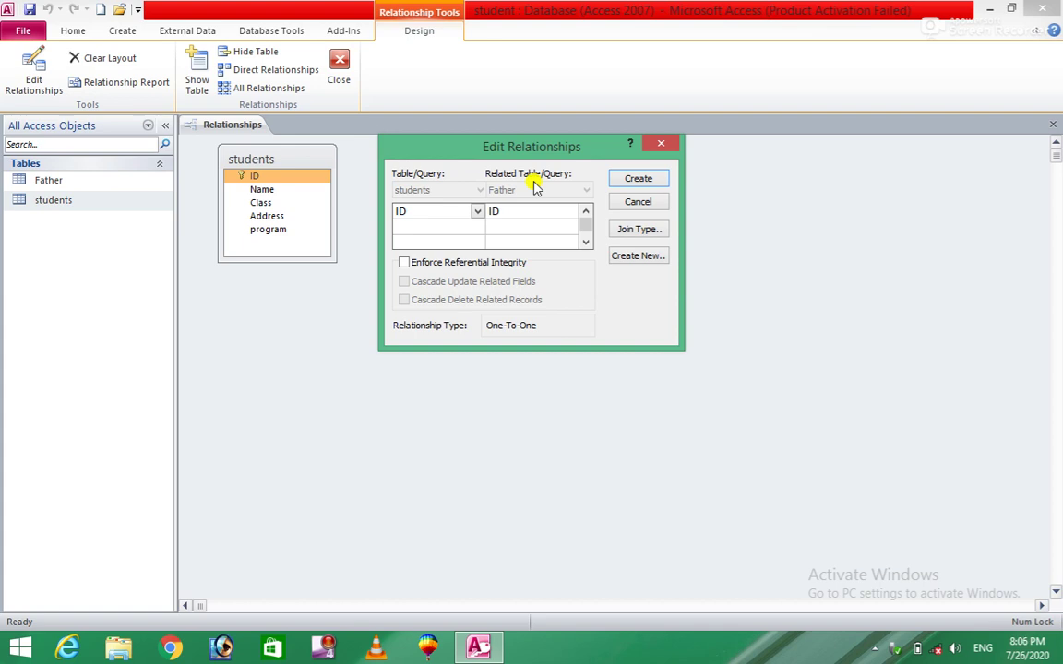
# Step: Try creating the ID link with referential integrity and both cascades, dismissing the error
pyautogui.click(477, 212)
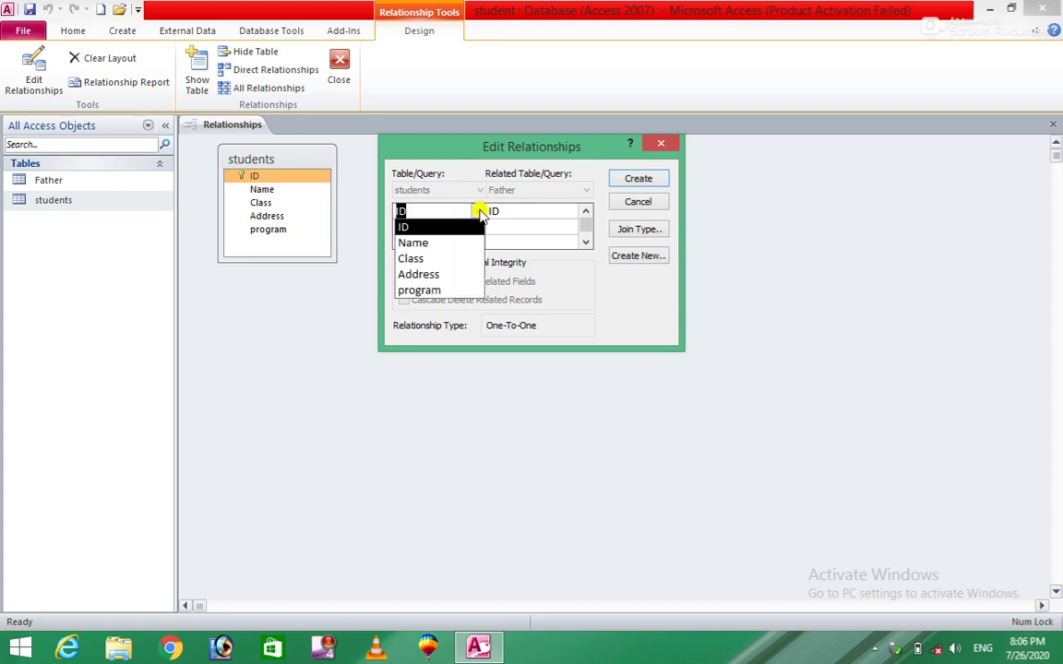
pyautogui.click(586, 214)
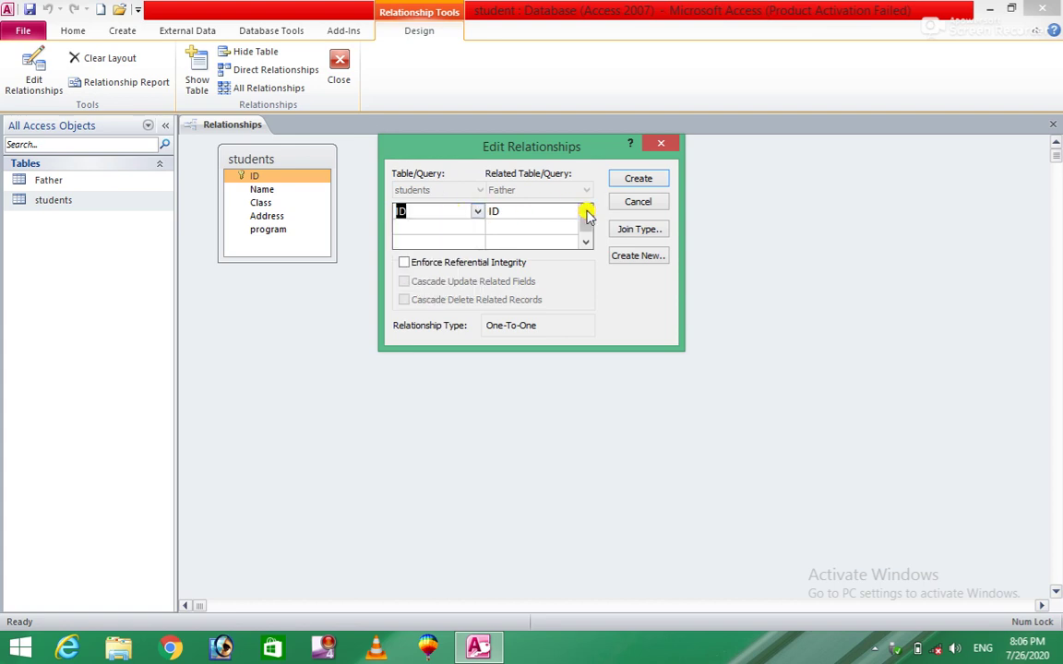
pyautogui.click(403, 263)
pyautogui.click(404, 281)
pyautogui.click(404, 300)
pyautogui.click(637, 179)
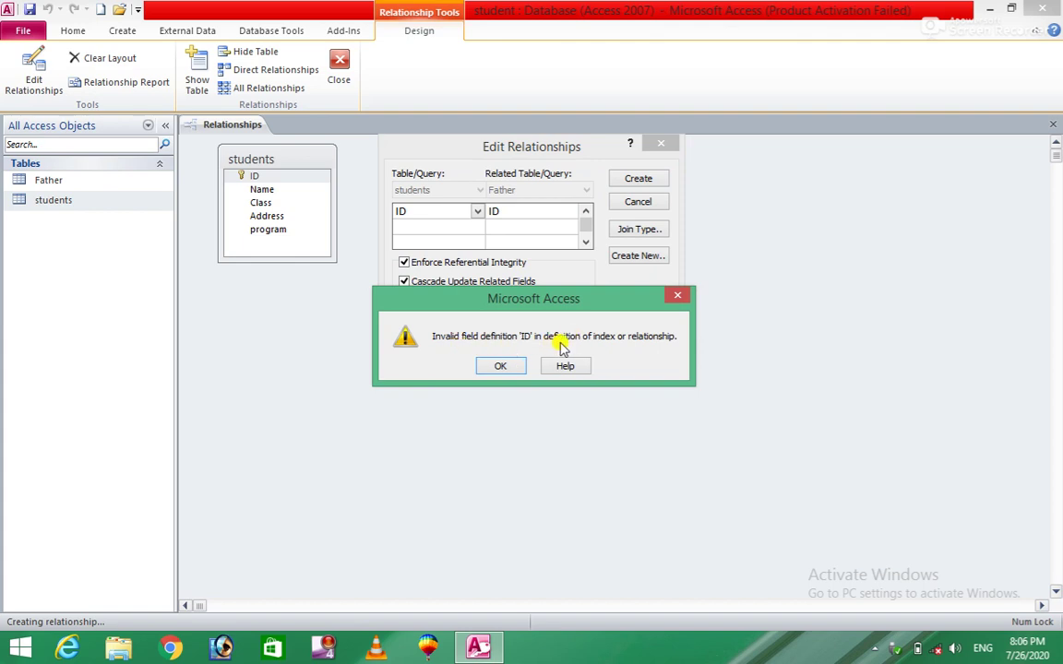
pyautogui.click(501, 367)
# Step: Clear the integrity and cascade options and create the students ID to Father ID relationship
pyautogui.click(406, 300)
pyautogui.click(405, 283)
pyautogui.click(405, 264)
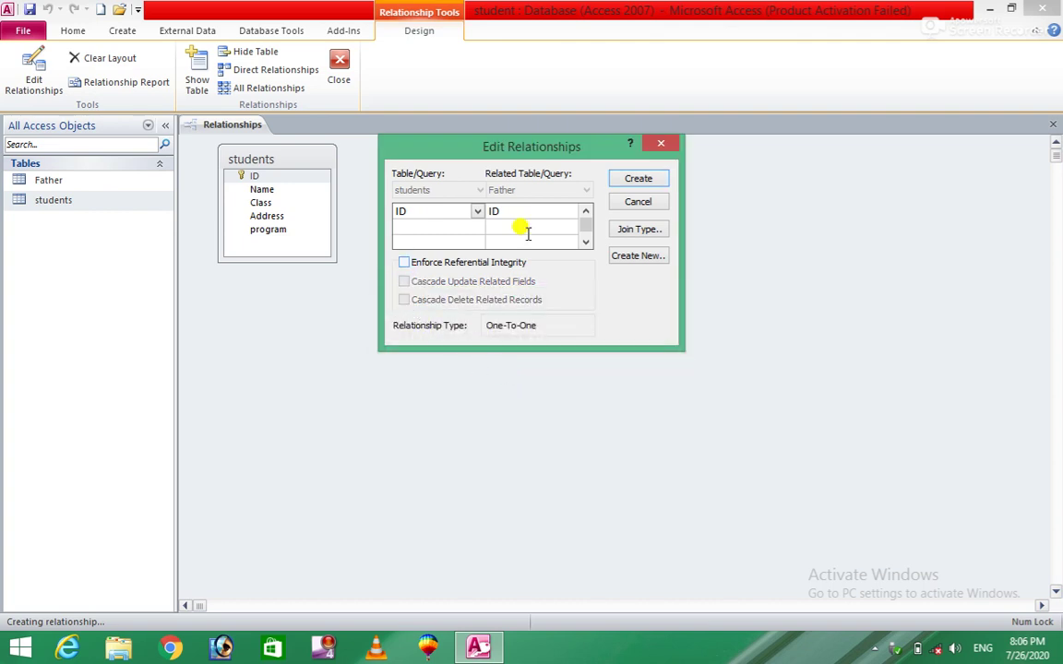
pyautogui.click(646, 181)
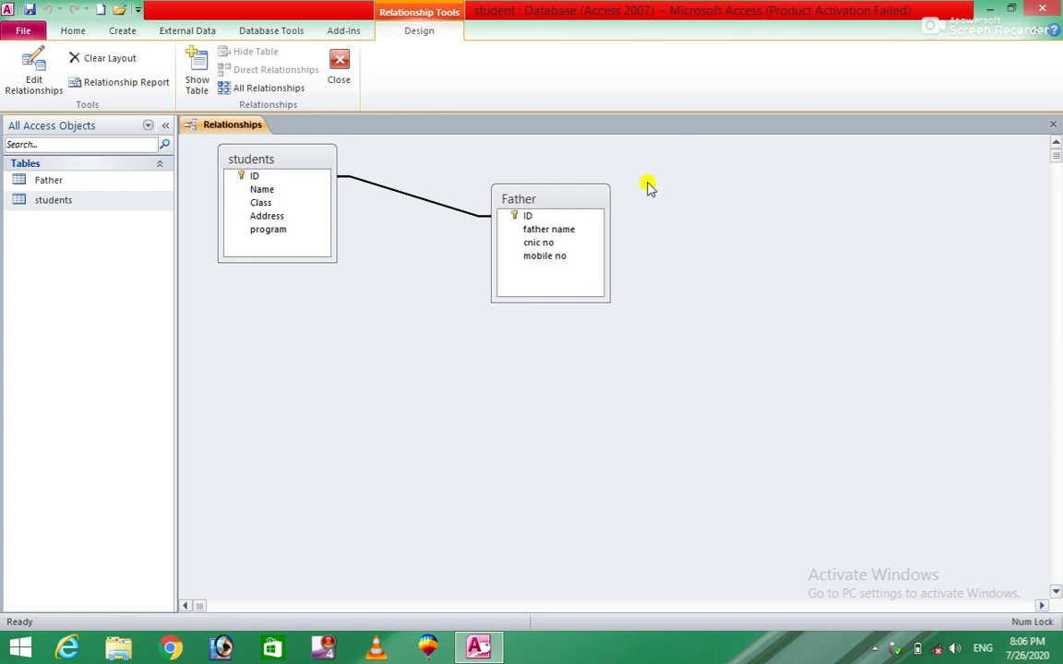
# Step: Move the Father table left and down, then close Relationships, saving the layout
pyautogui.moveTo(575, 199); pyautogui.dragTo(491, 248)
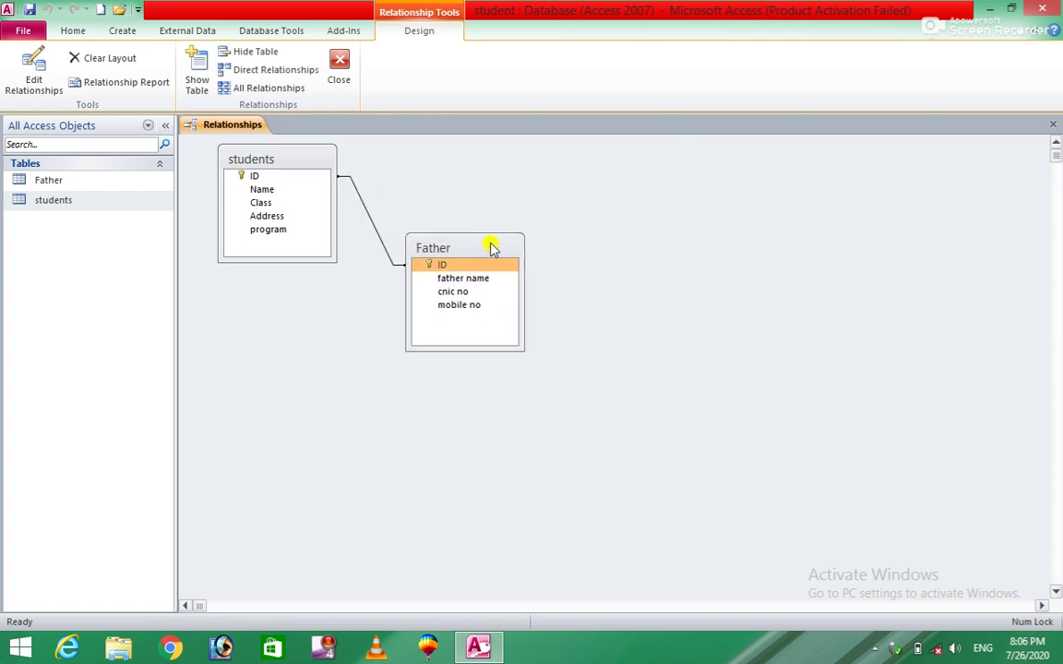
pyautogui.click(1052, 127)
pyautogui.click(477, 366)
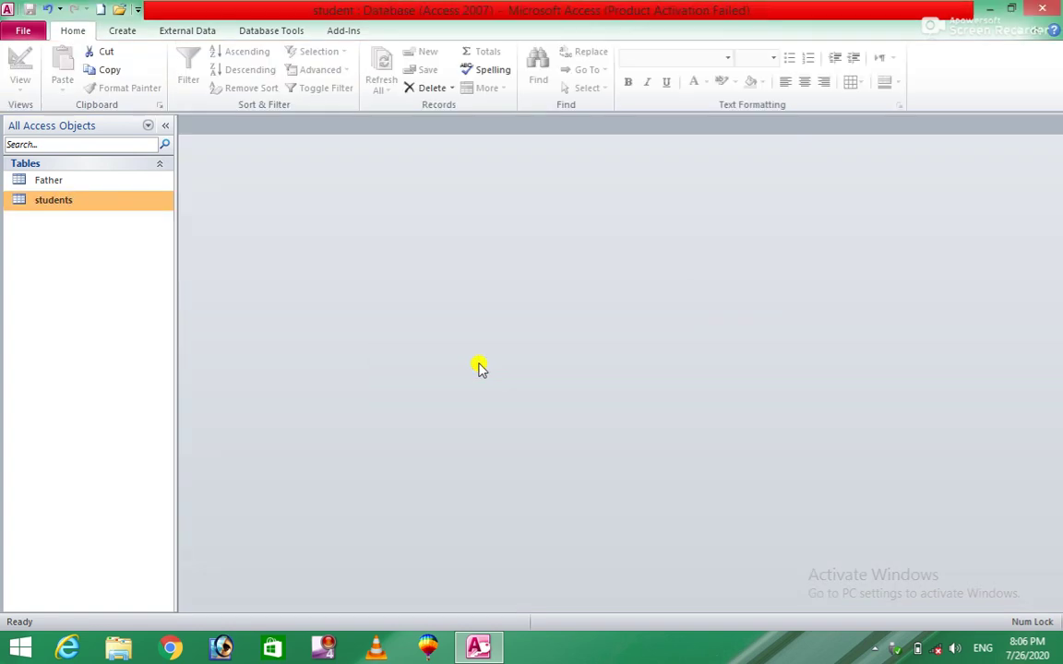
# Step: Open the students table and enter record 1 with a student name, class 2nd, and program window
pyautogui.click(109, 205)
pyautogui.doubleClick(109, 204)
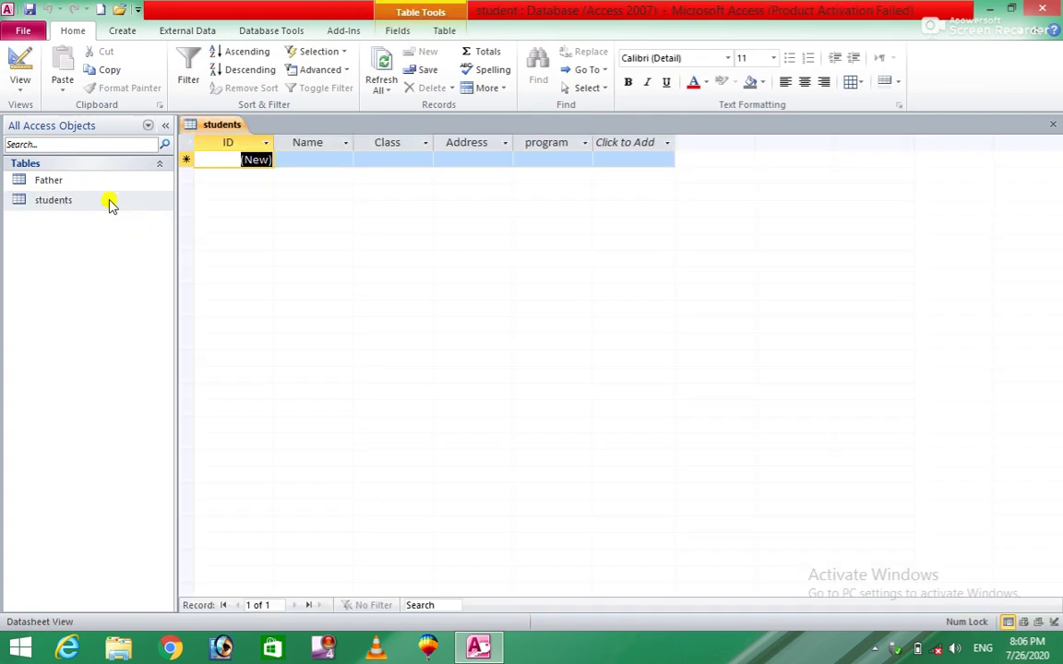
pyautogui.click(301, 161)
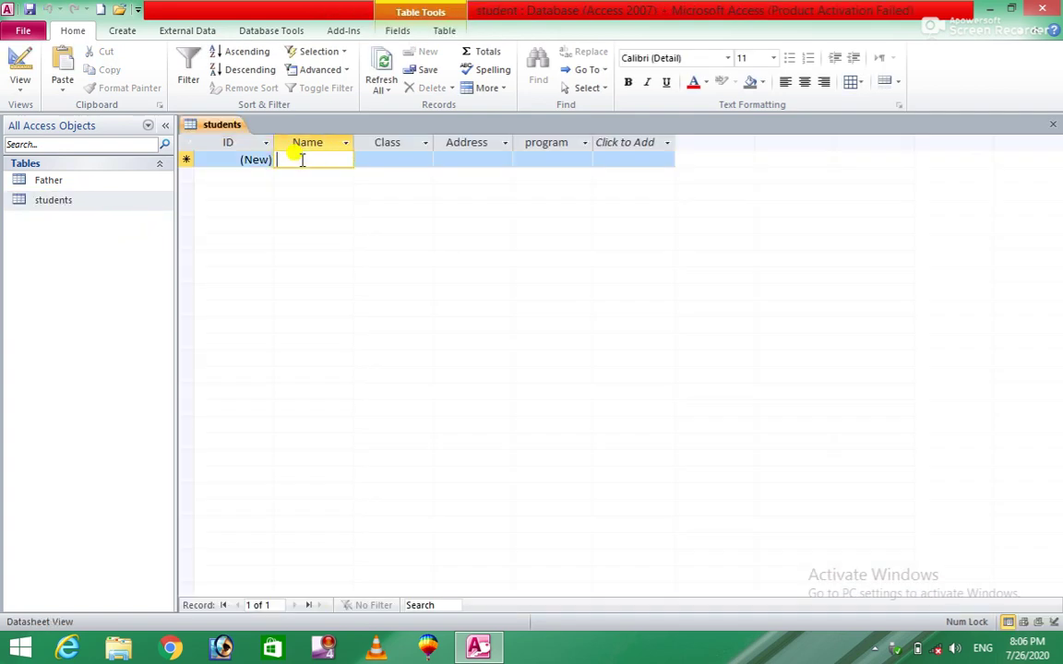
pyautogui.write('kash')
pyautogui.press('Tab')
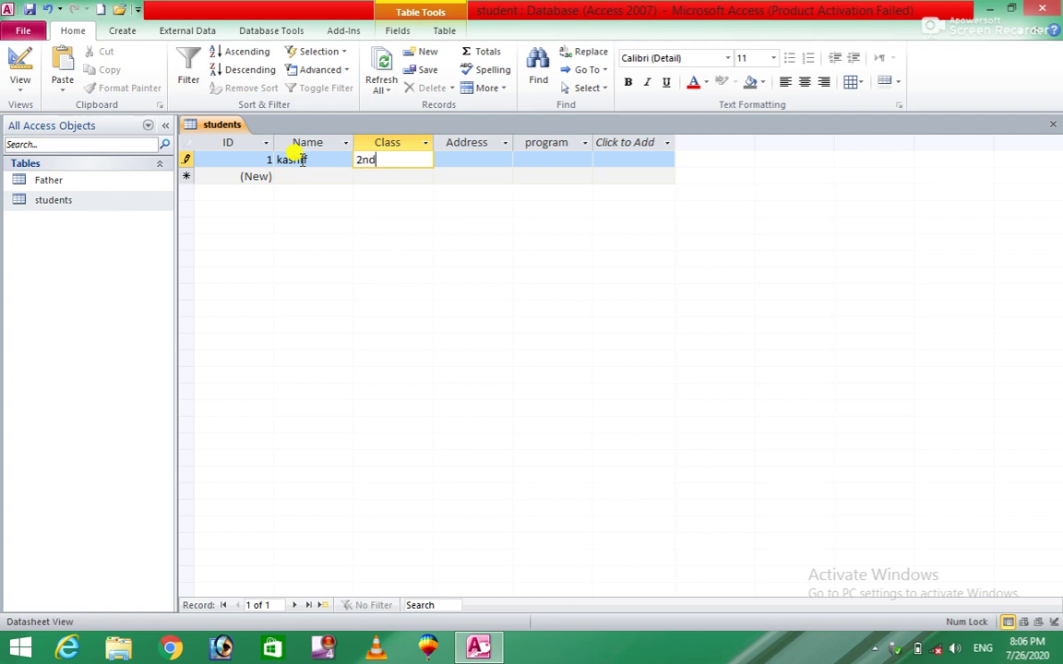
pyautogui.press('Tab')
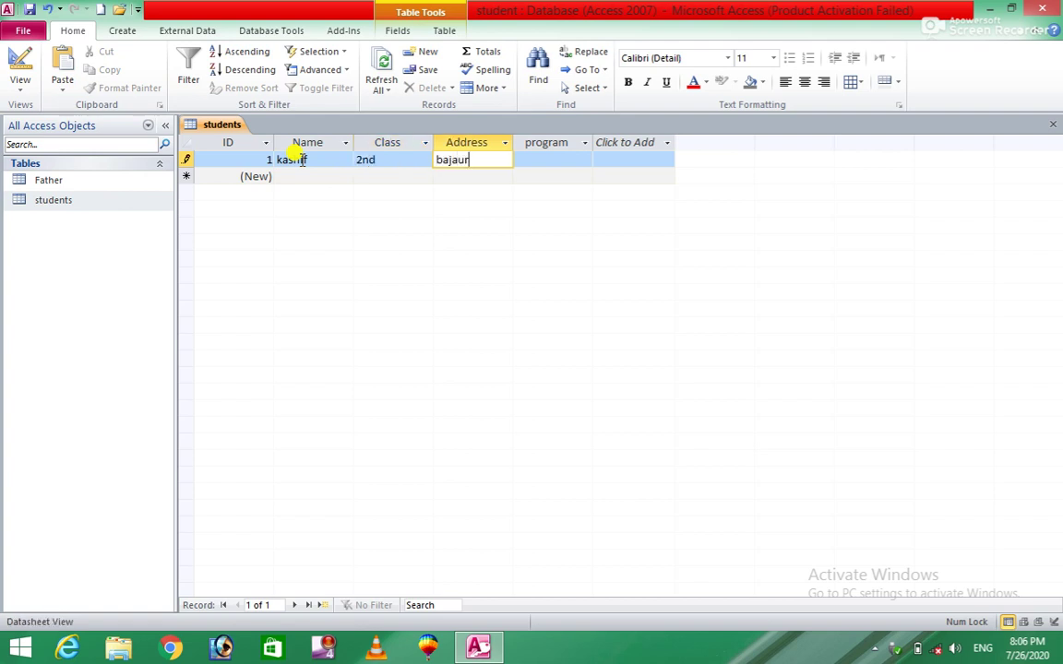
pyautogui.press('Tab')
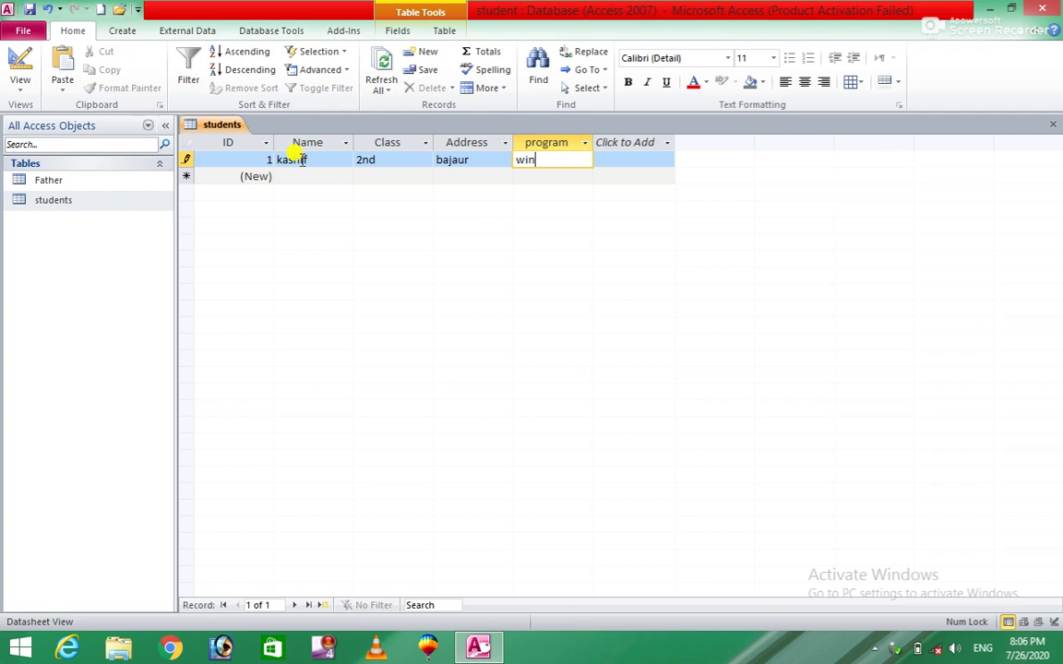
pyautogui.write('window')
pyautogui.press('Tab')
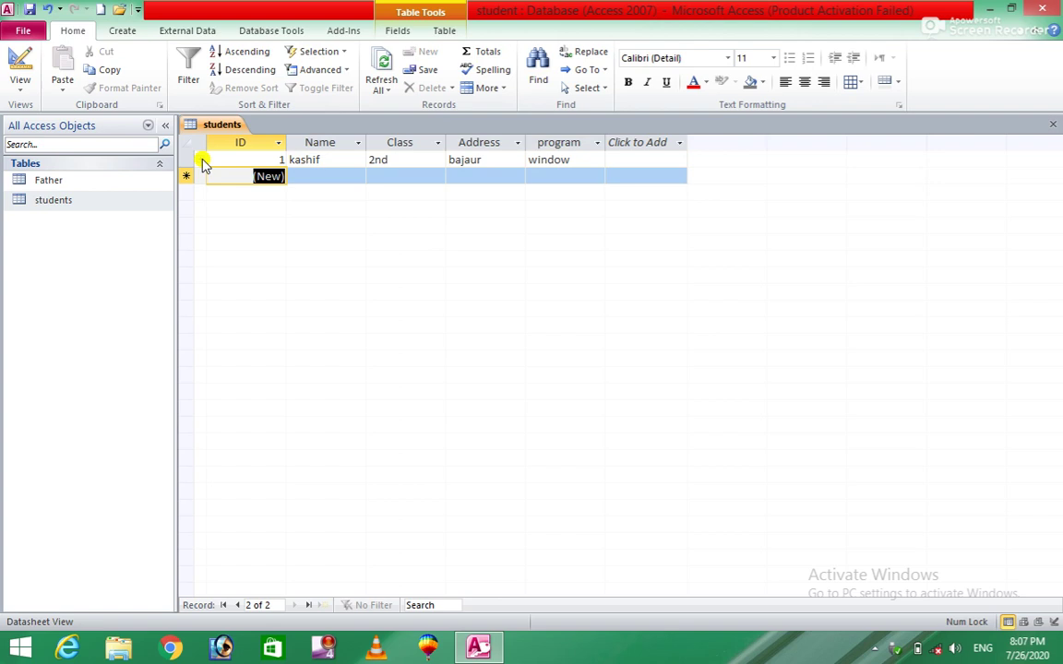
# Step: Expand student 1's Father subdatasheet and enter the father's name and CNIC number
pyautogui.click(202, 160)
pyautogui.click(241, 191)
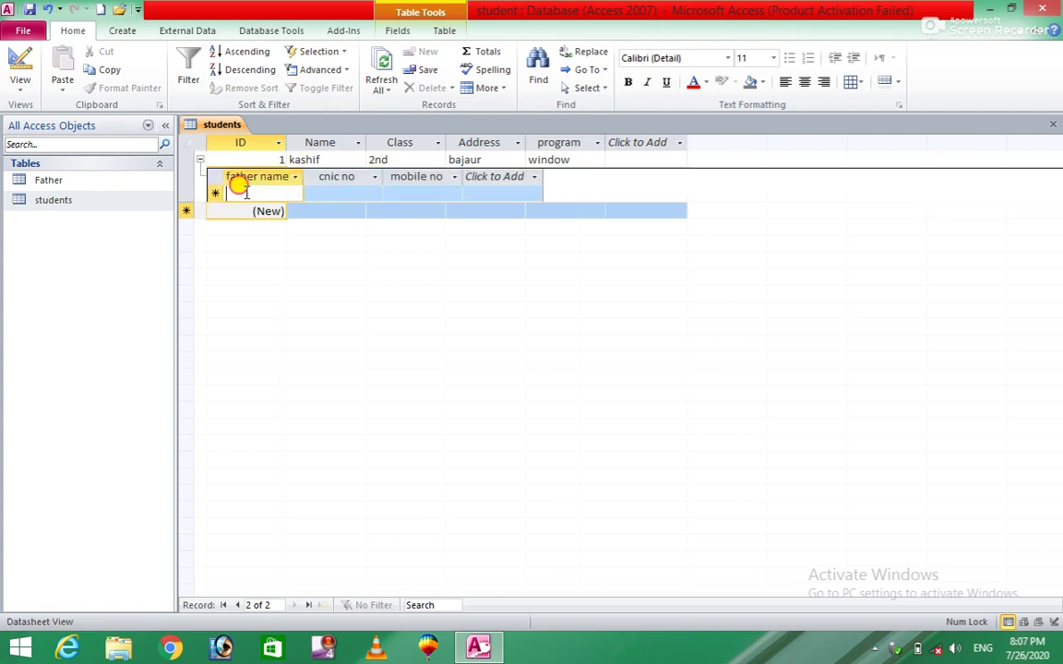
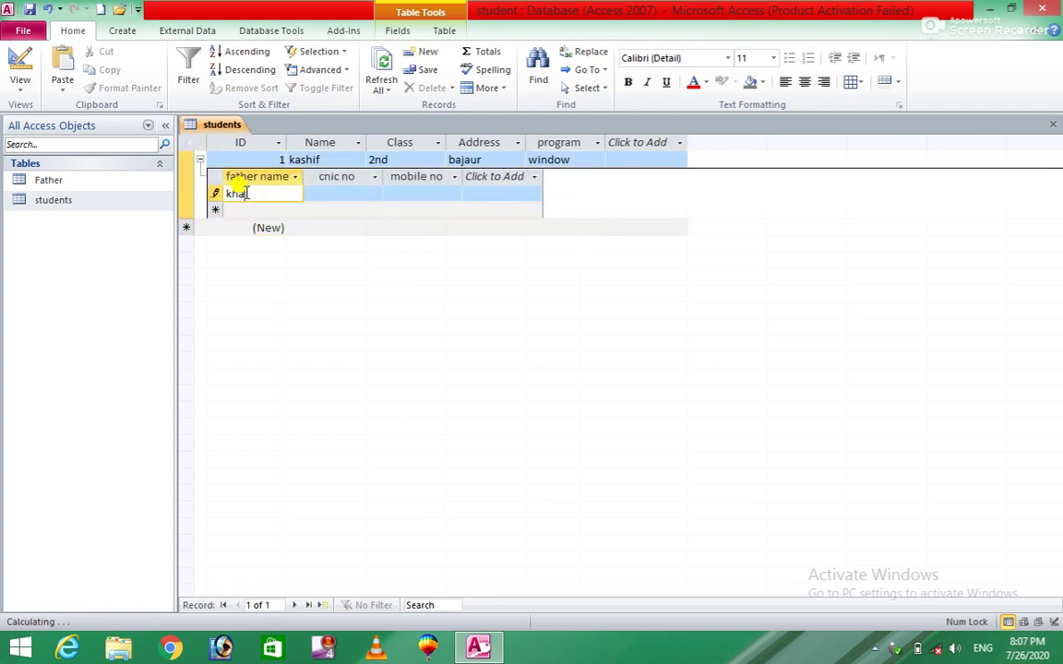
pyautogui.press('Tab')
pyautogui.press('BackSpace')
pyautogui.press('BackSpace')
pyautogui.press('BackSpace')
pyautogui.press('BackSpace')
pyautogui.press('BackSpace')
pyautogui.press('BackSpace')
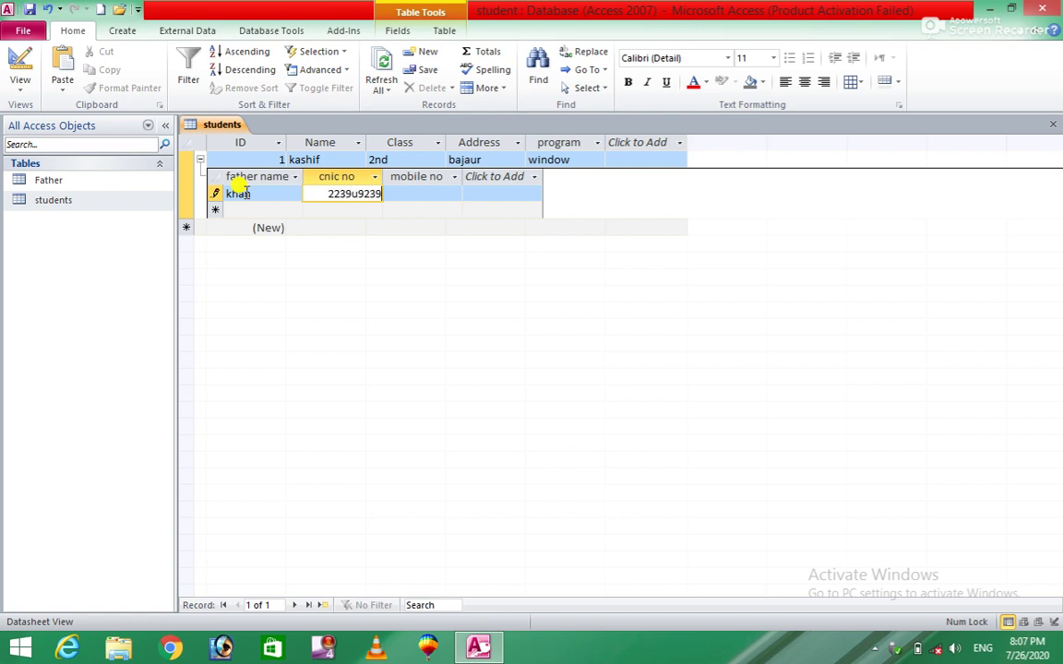
pyautogui.press('BackSpace')
pyautogui.press('BackSpace')
pyautogui.press('BackSpace')
pyautogui.press('BackSpace')
pyautogui.press('BackSpace')
pyautogui.press('BackSpace')
pyautogui.press('BackSpace')
pyautogui.click(246, 194)
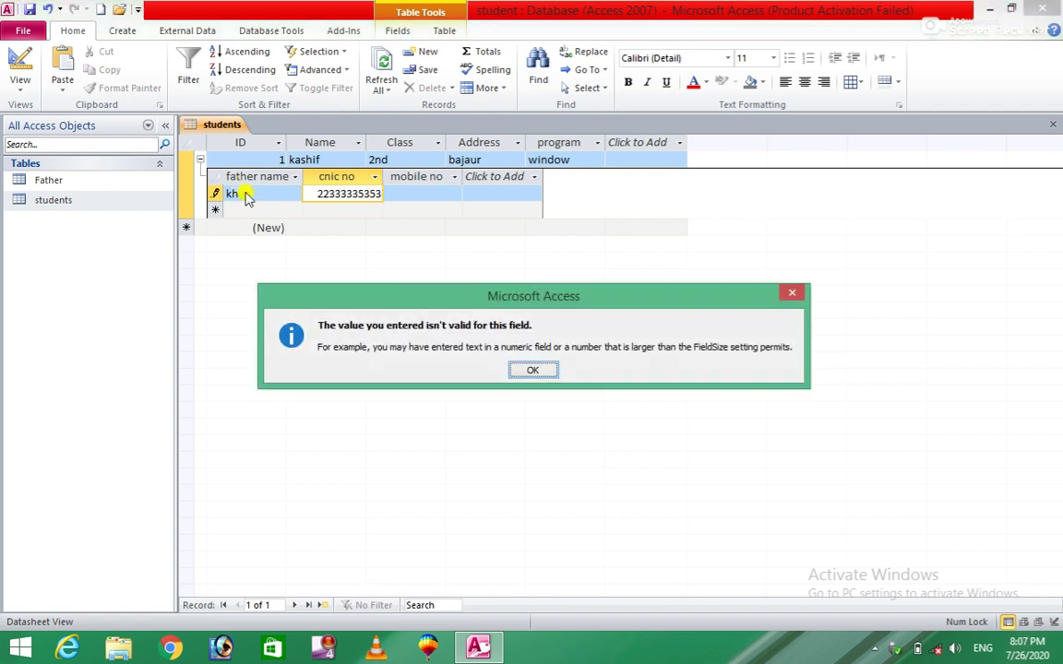
# Step: Clear the invalid-value warnings by shortening the CNIC, then save the father's mobile number
pyautogui.click(531, 370)
pyautogui.click(428, 191)
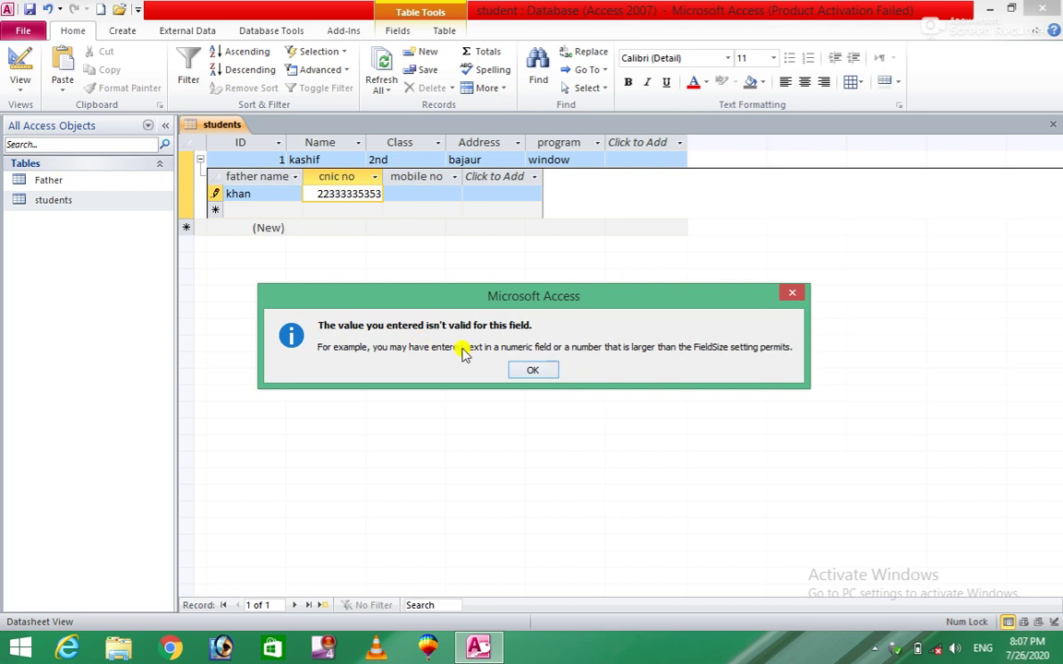
pyautogui.click(532, 373)
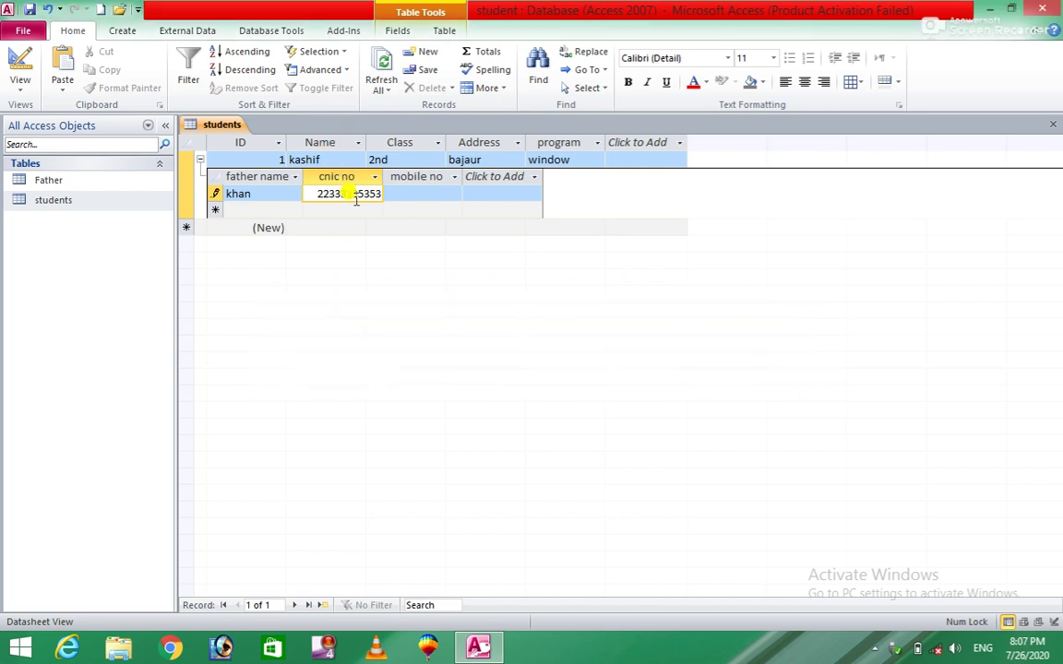
pyautogui.press('BackSpace')
pyautogui.press('BackSpace')
pyautogui.press('BackSpace')
pyautogui.click(434, 192)
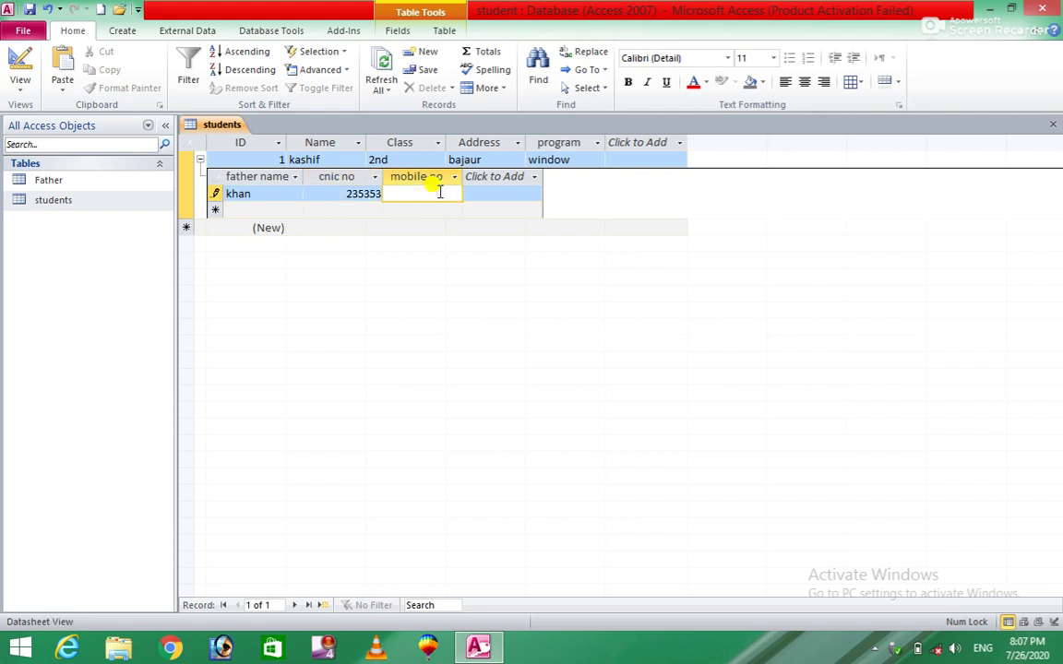
pyautogui.write('2345676')
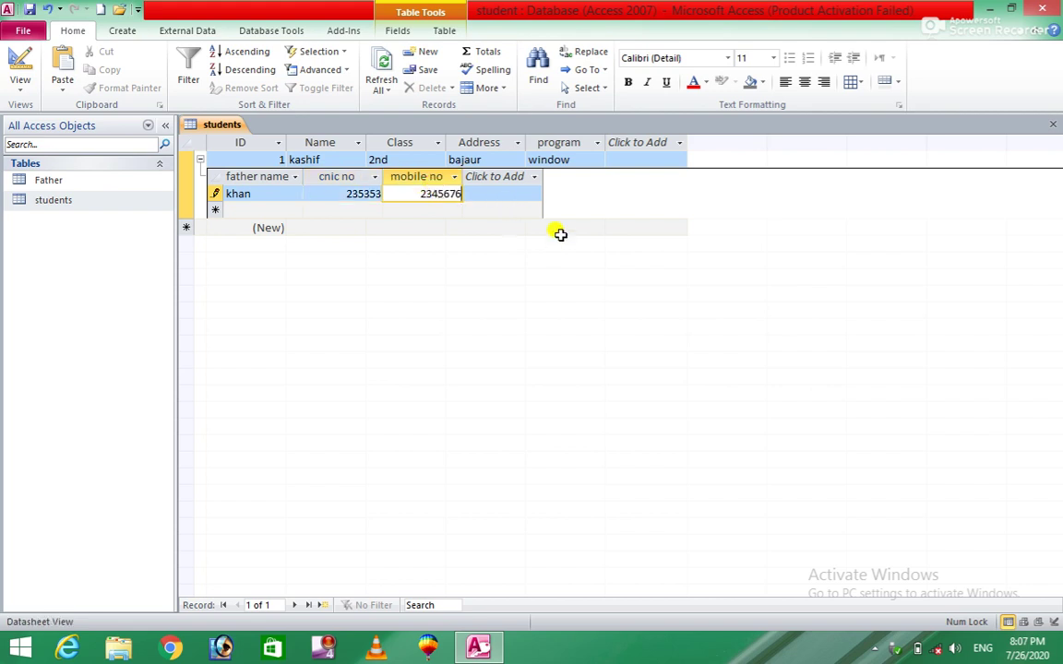
pyautogui.press('Return')
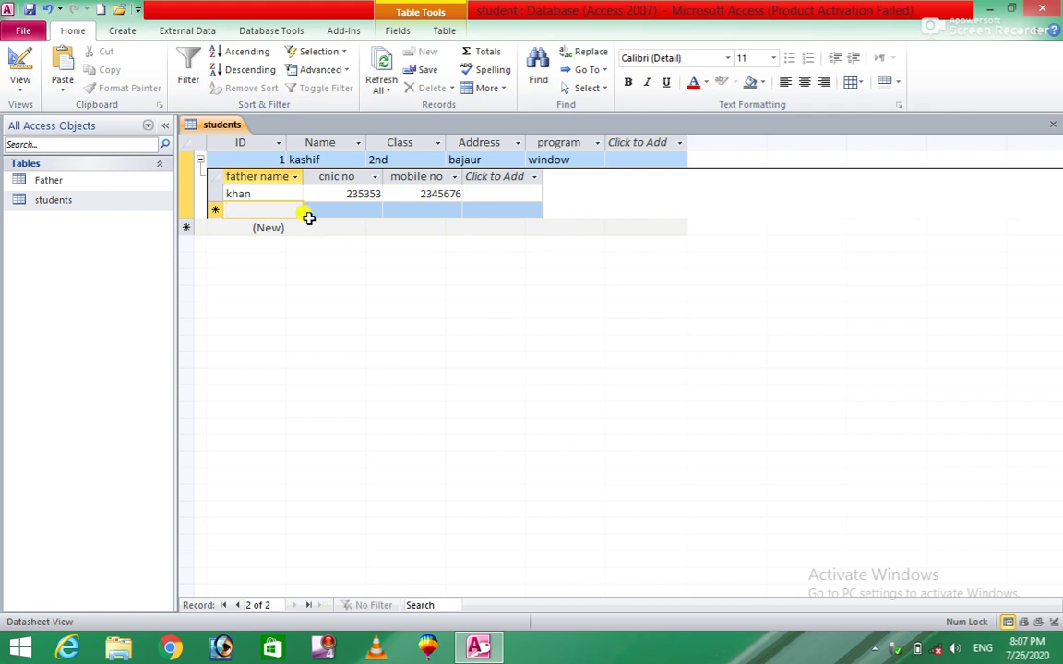
pyautogui.click(201, 160)
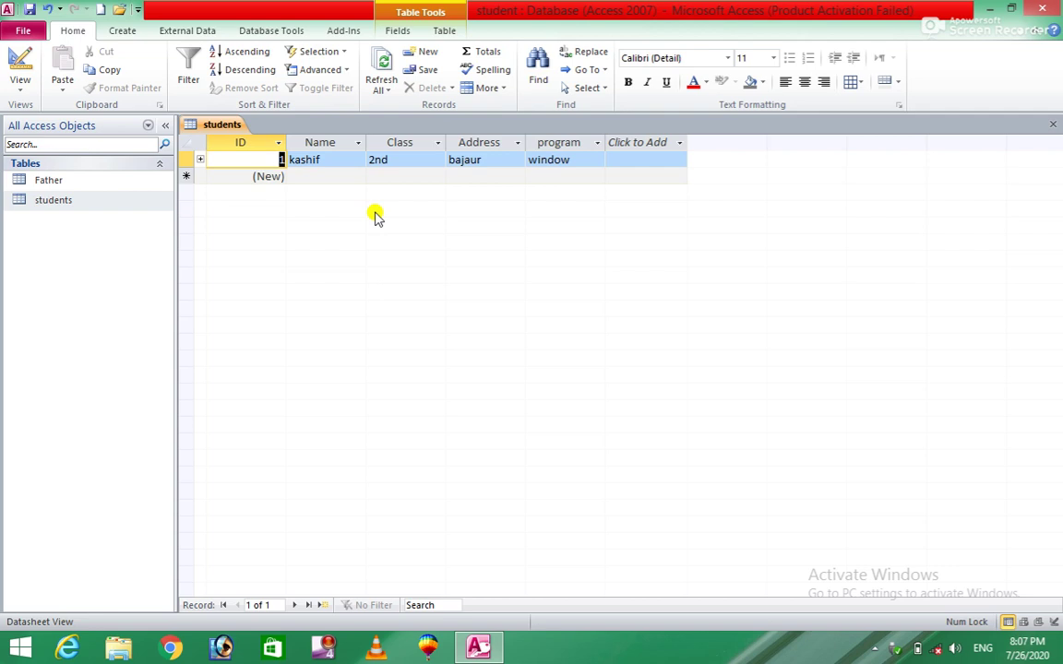
# Step: Add student record 2 with a student name, class 2nd, an address and program word
pyautogui.click(596, 158)
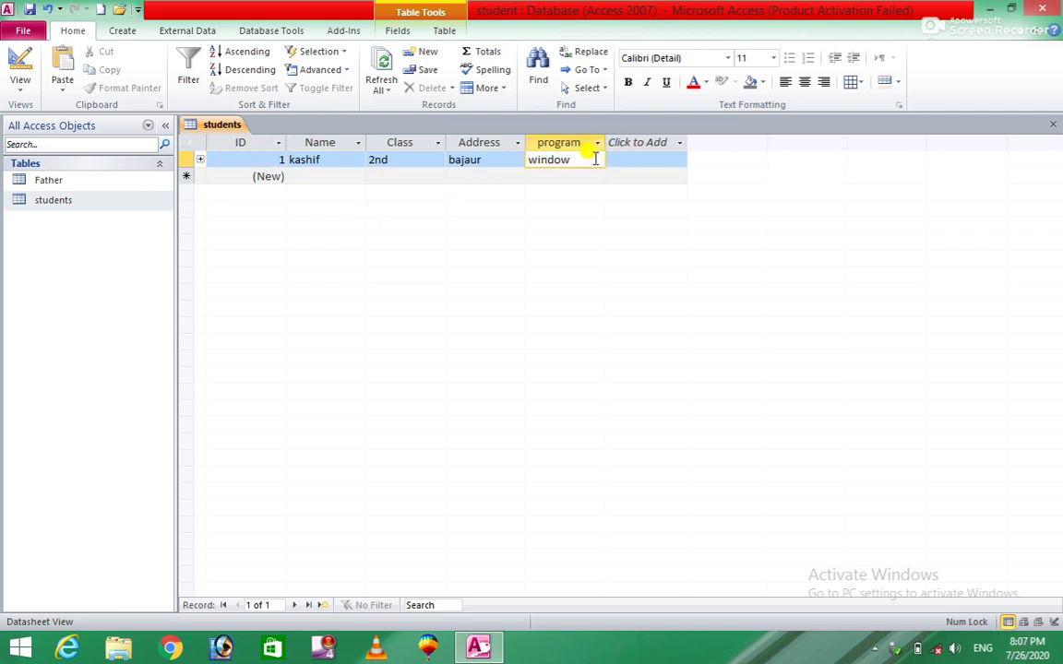
pyautogui.press('Tab')
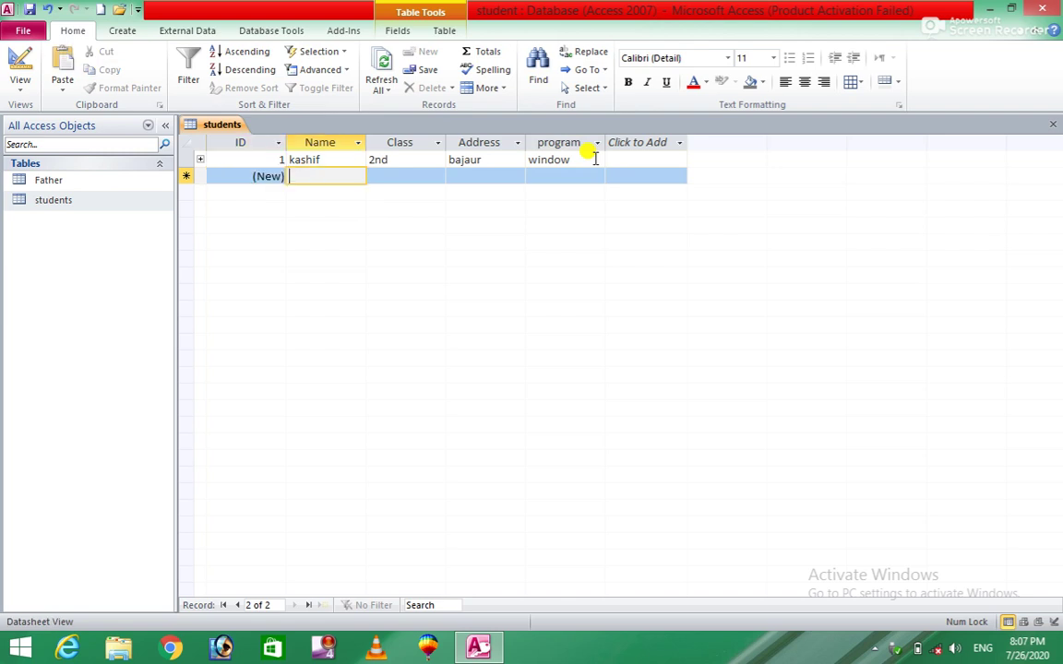
pyautogui.write('sohail')
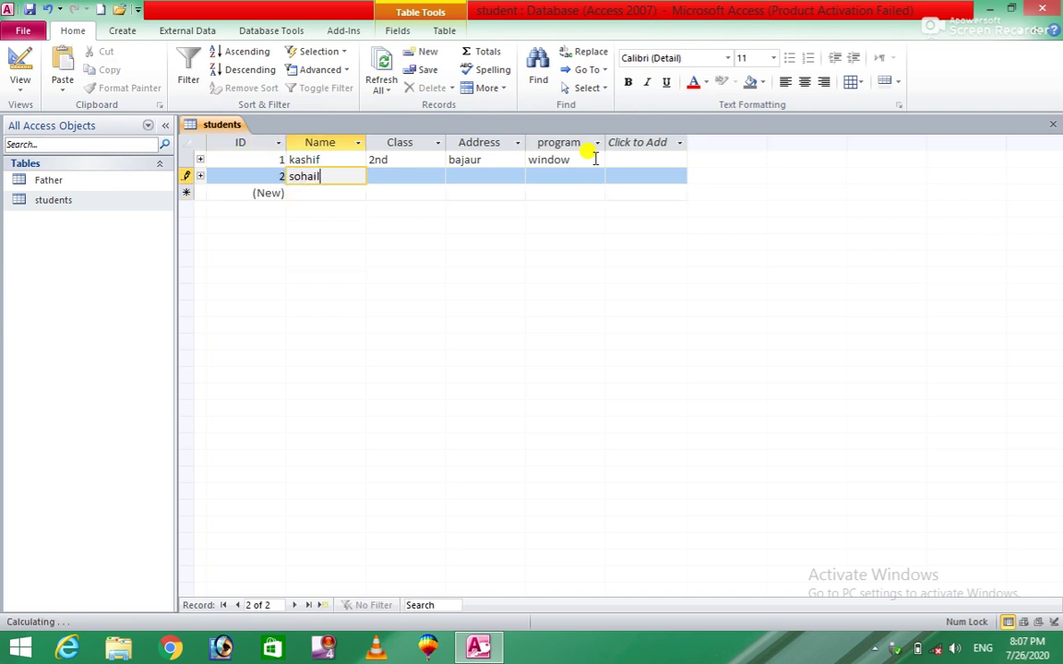
pyautogui.press('Tab')
pyautogui.write('2nd')
pyautogui.press('Tab')
pyautogui.write('bajaur')
pyautogui.press('Tab')
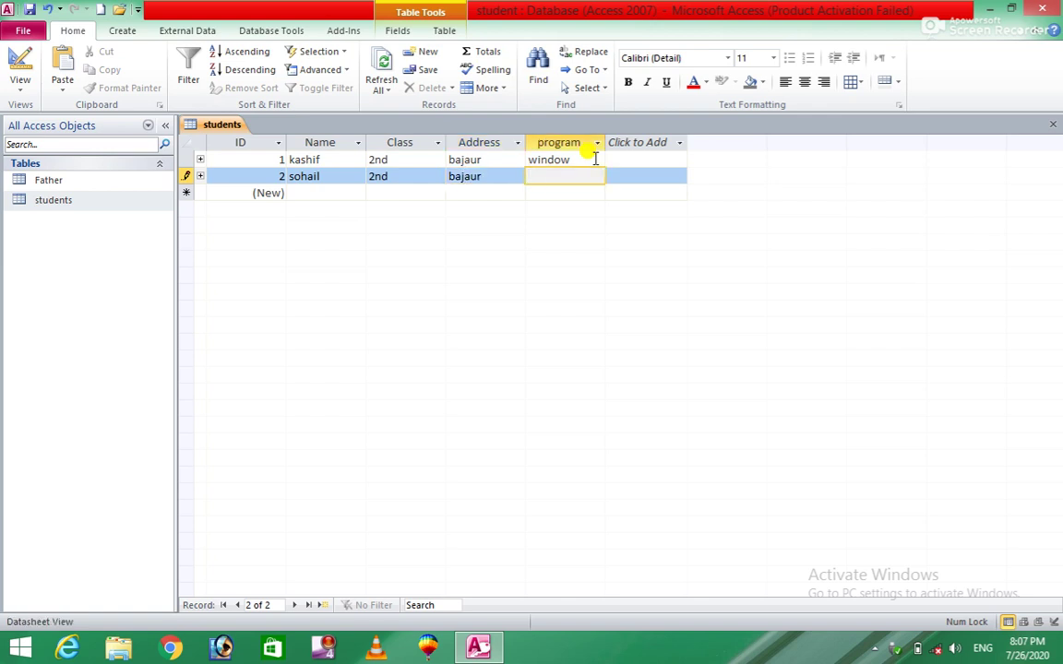
pyautogui.press('Tab')
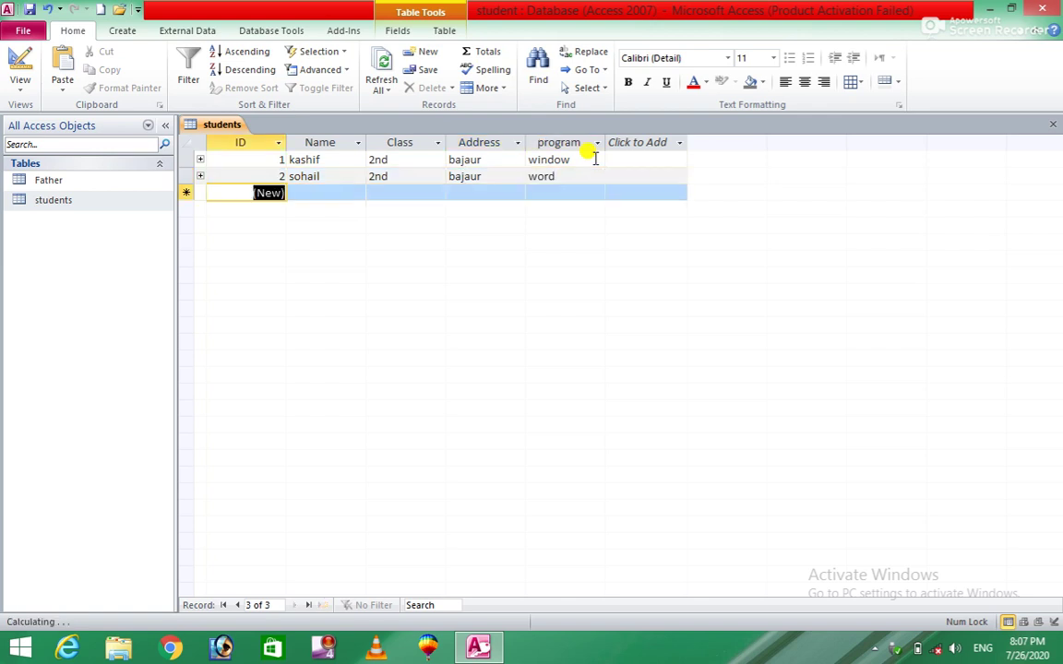
# Step: Enter student 2's Father record with the father's name and mobile number, then collapse it
pyautogui.click(200, 176)
pyautogui.click(284, 209)
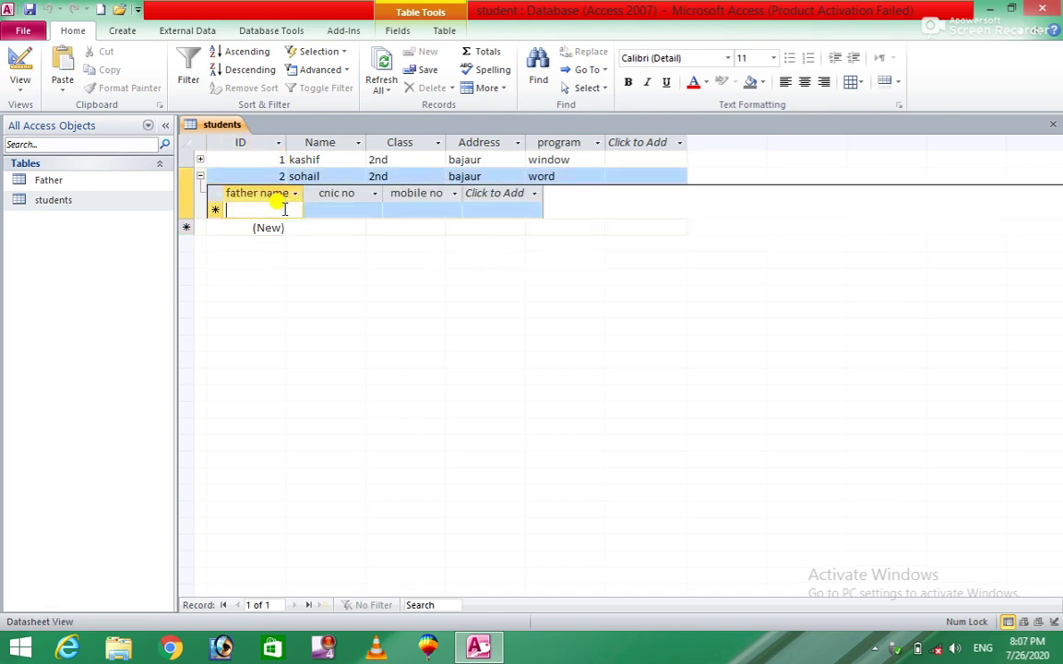
pyautogui.write('jan')
pyautogui.press('Tab')
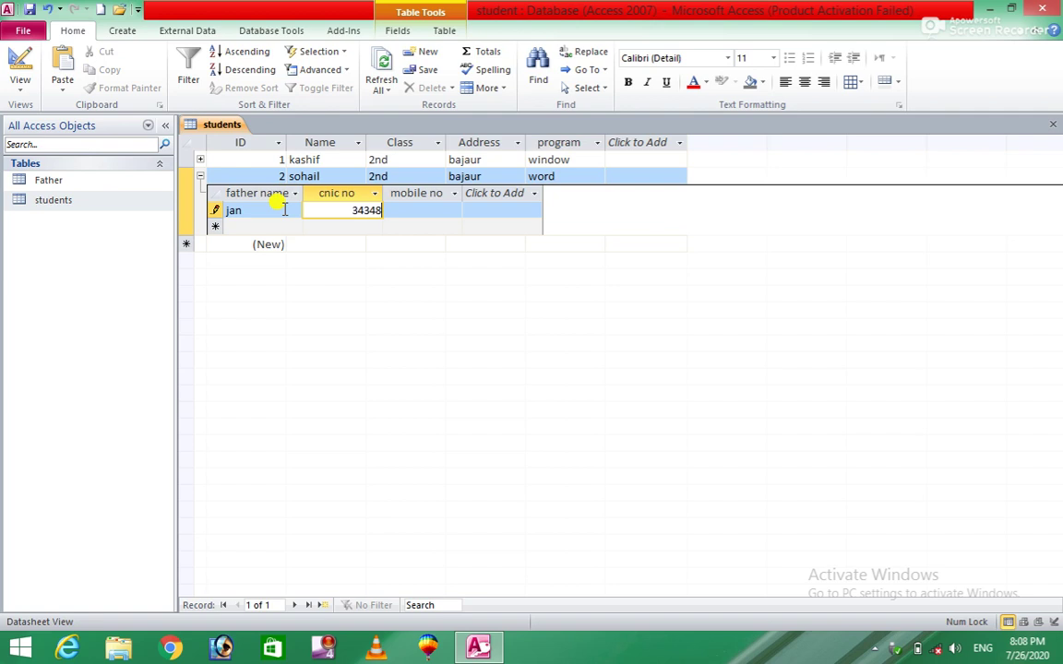
pyautogui.press('Tab')
pyautogui.write('4854875')
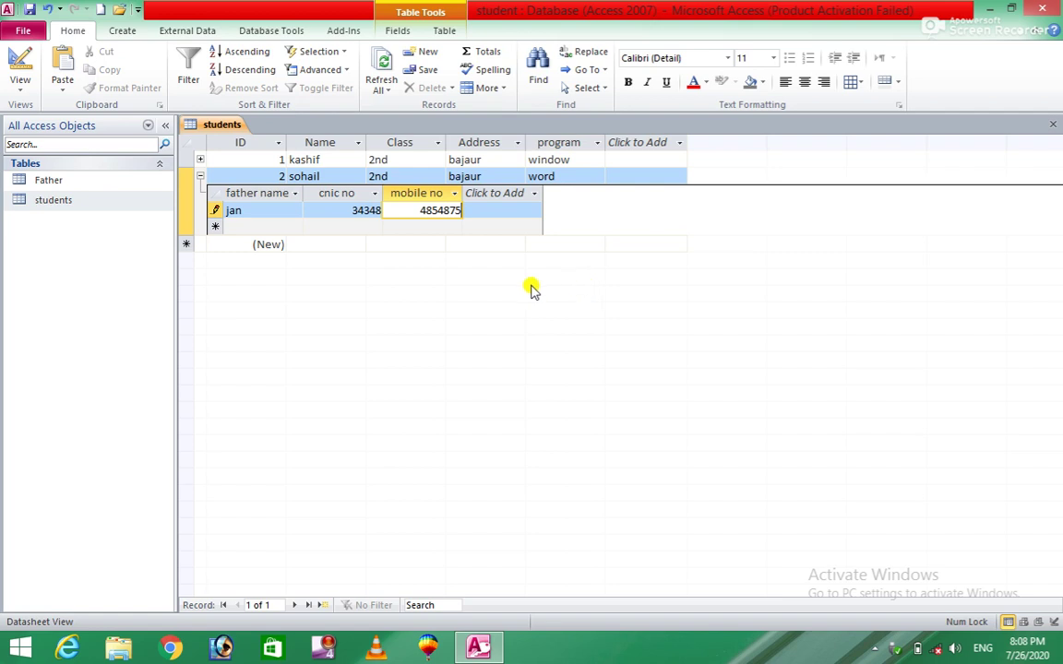
pyautogui.press('Tab')
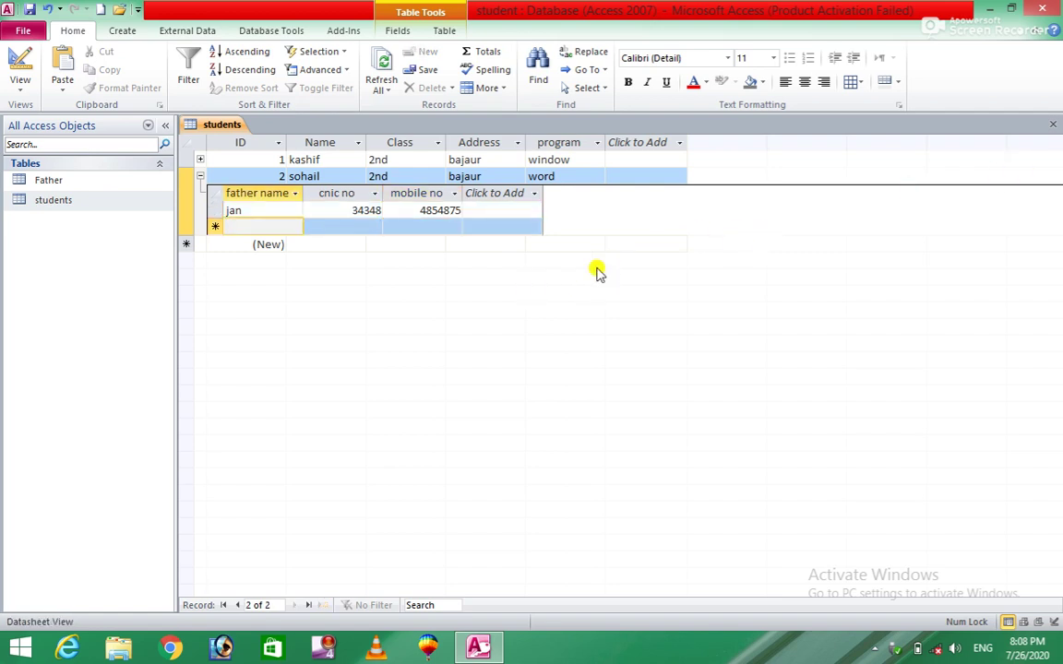
pyautogui.click(200, 175)
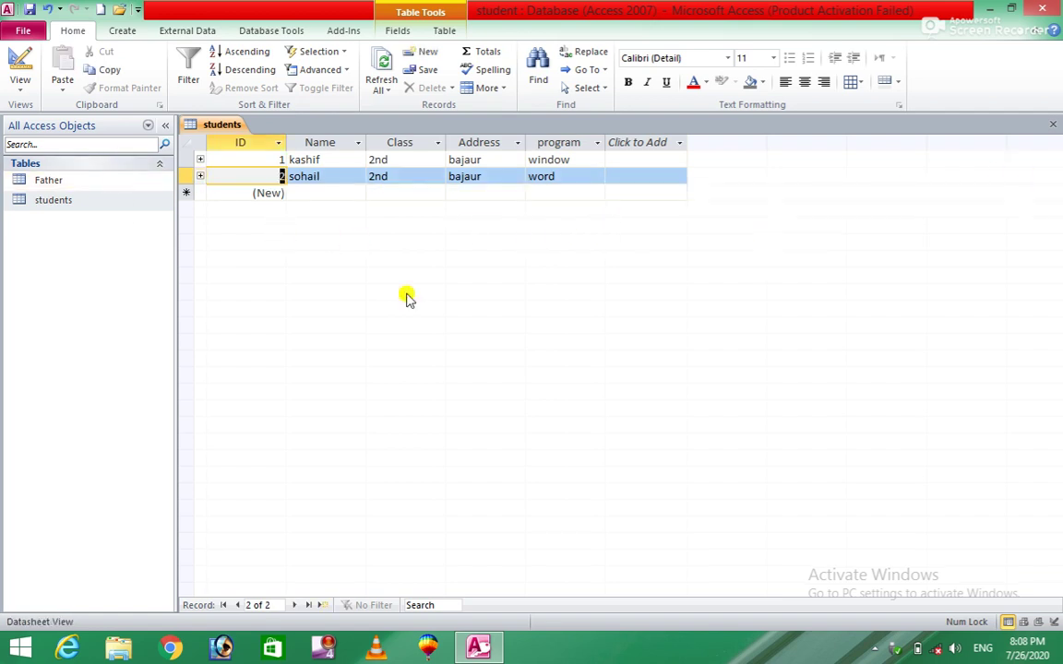
# Step: Close the students table, open Father and students, then reopen Relationships from Database Tools
pyautogui.click(1053, 124)
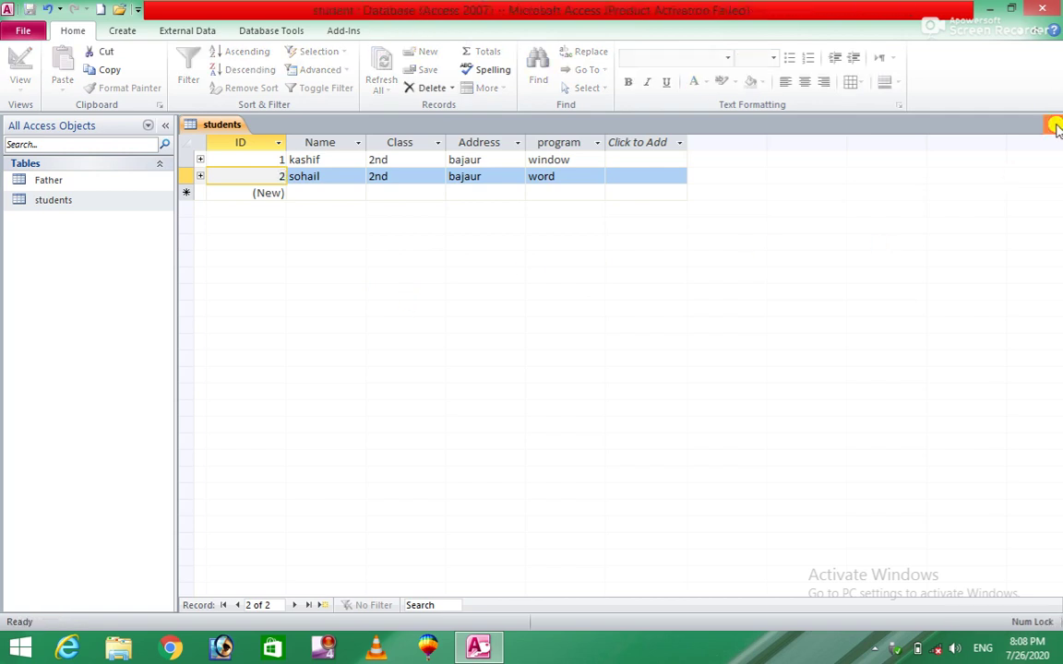
pyautogui.doubleClick(75, 181)
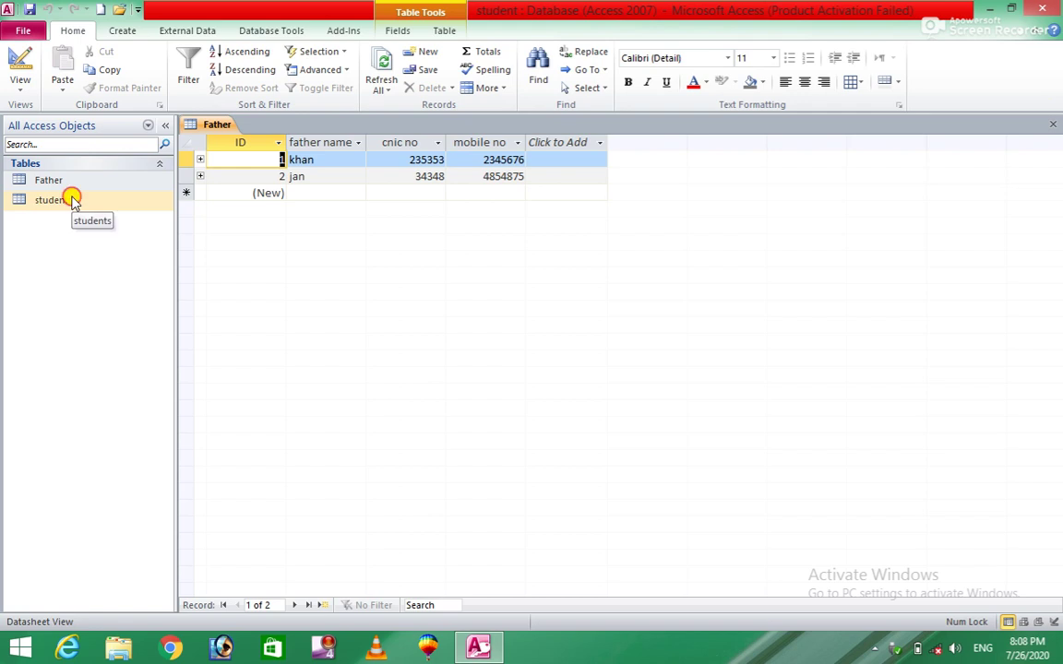
pyautogui.doubleClick(73, 200)
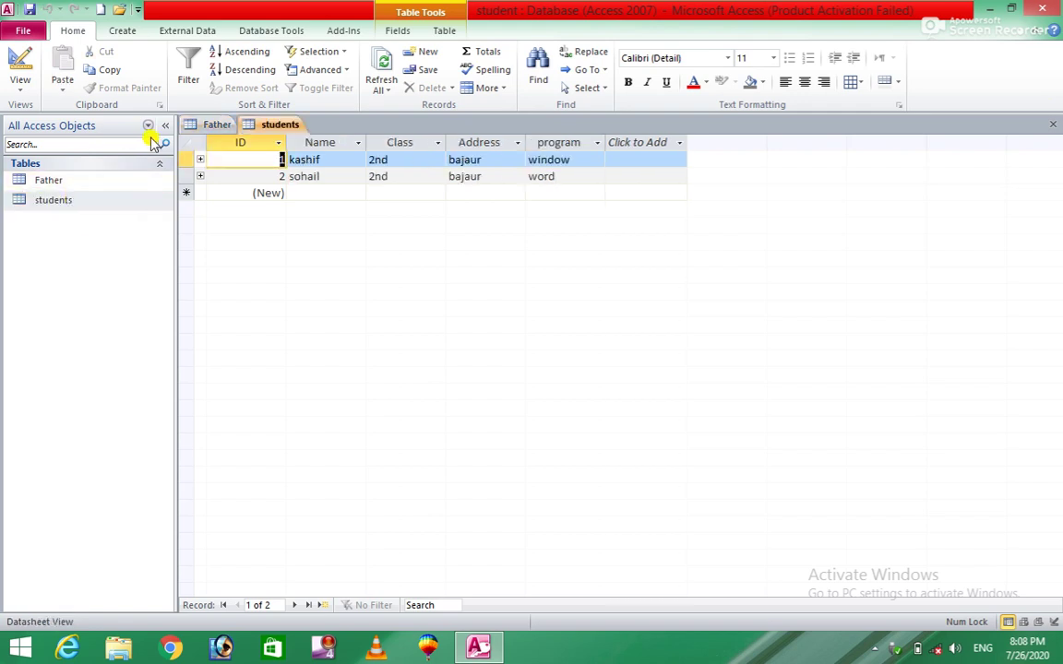
pyautogui.click(281, 31)
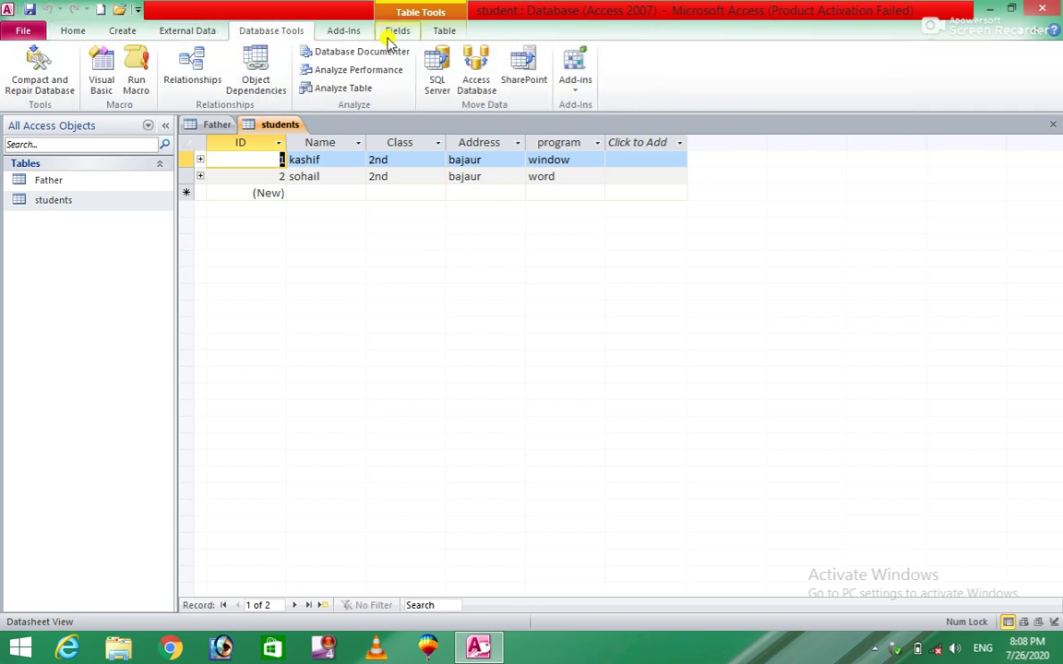
pyautogui.click(343, 32)
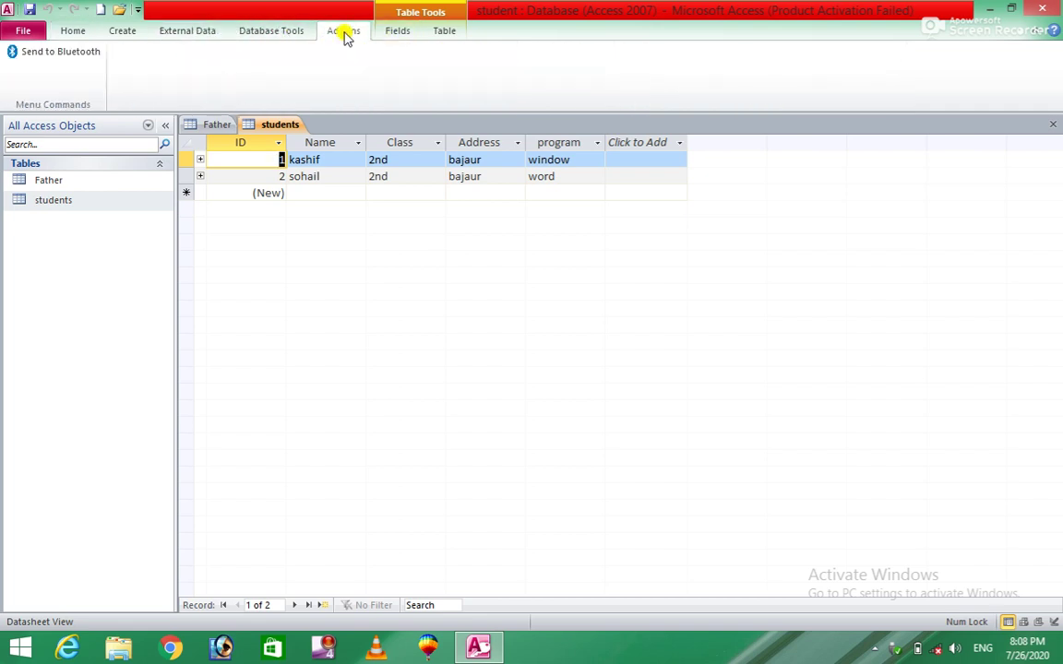
pyautogui.click(288, 31)
pyautogui.click(188, 72)
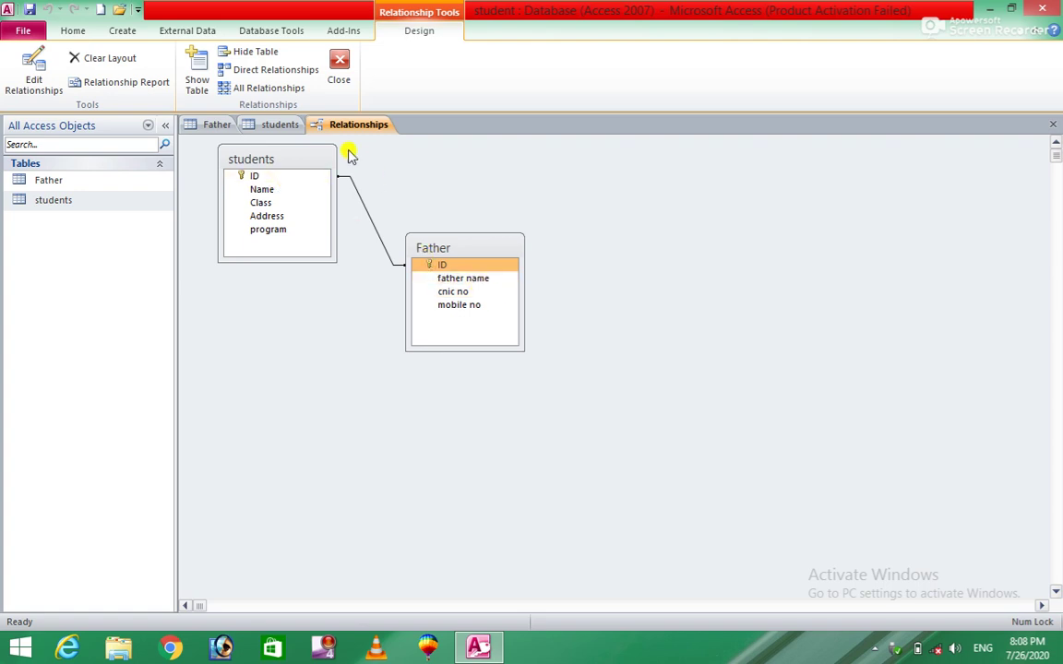
# Step: Check the students and Father tables, then close the Relationships diagram
pyautogui.click(284, 126)
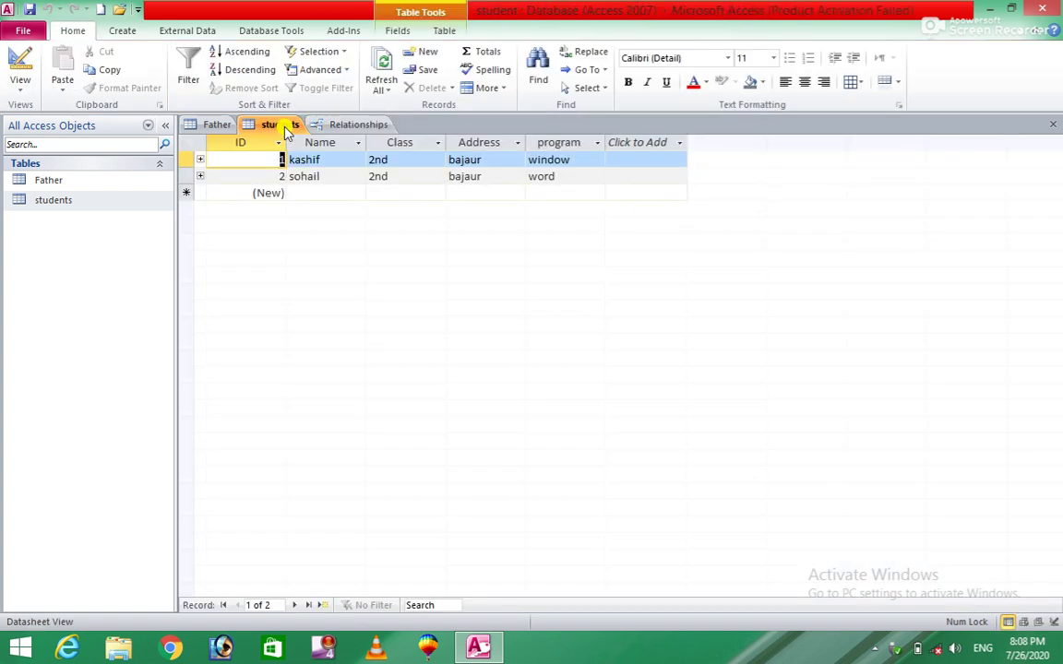
pyautogui.click(210, 124)
pyautogui.click(373, 127)
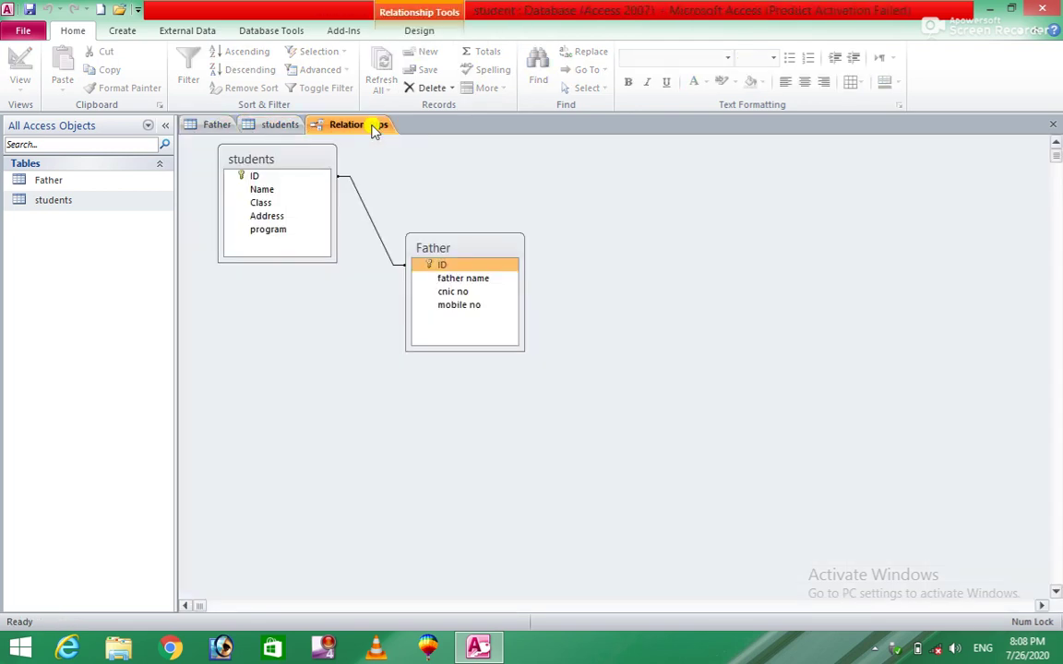
pyautogui.click(283, 35)
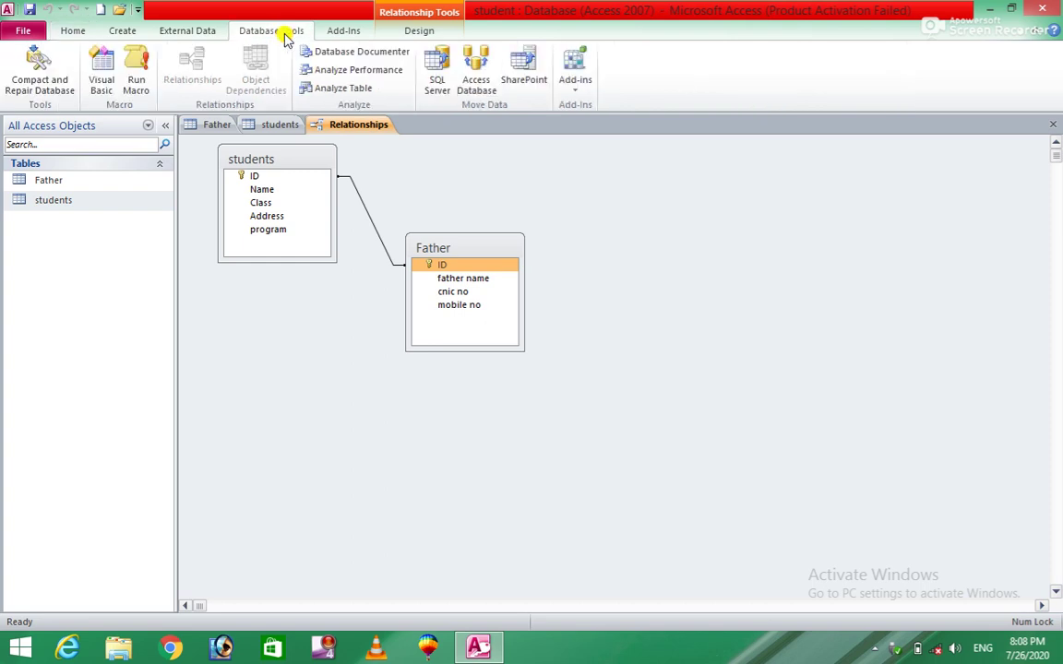
pyautogui.click(1053, 123)
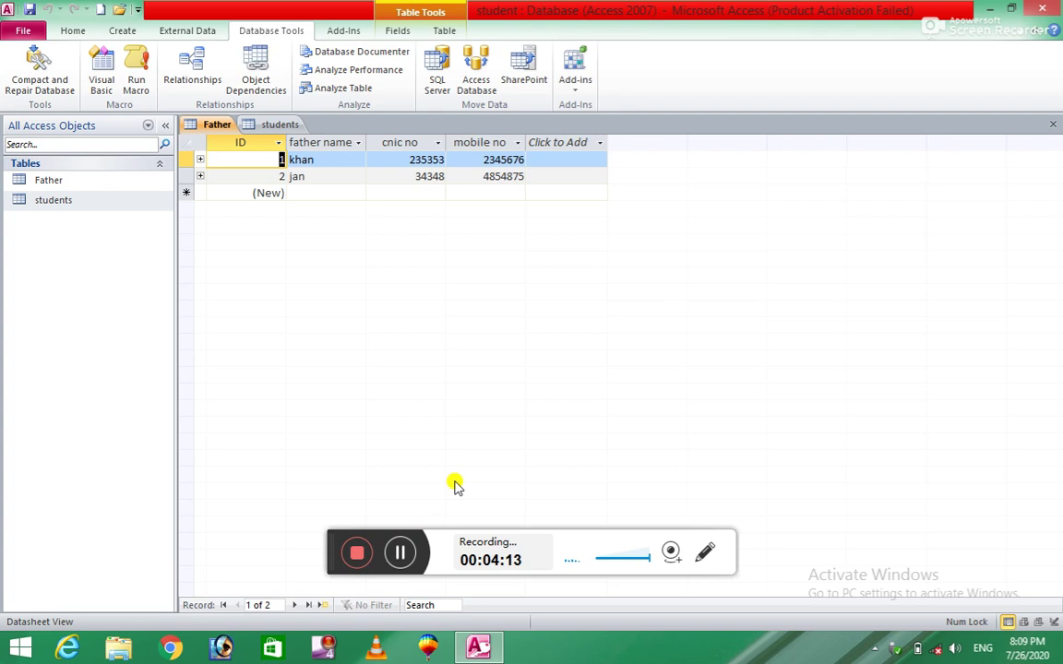
# Step: Create a new blank table, Table1, from the Create ribbon
pyautogui.click(401, 552)
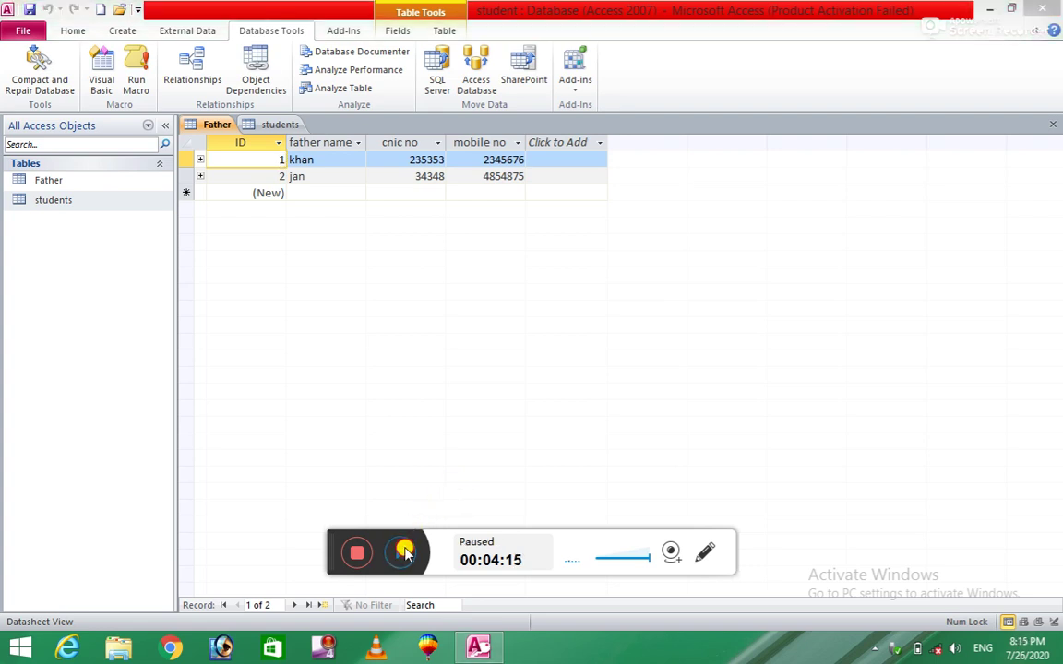
pyautogui.click(403, 551)
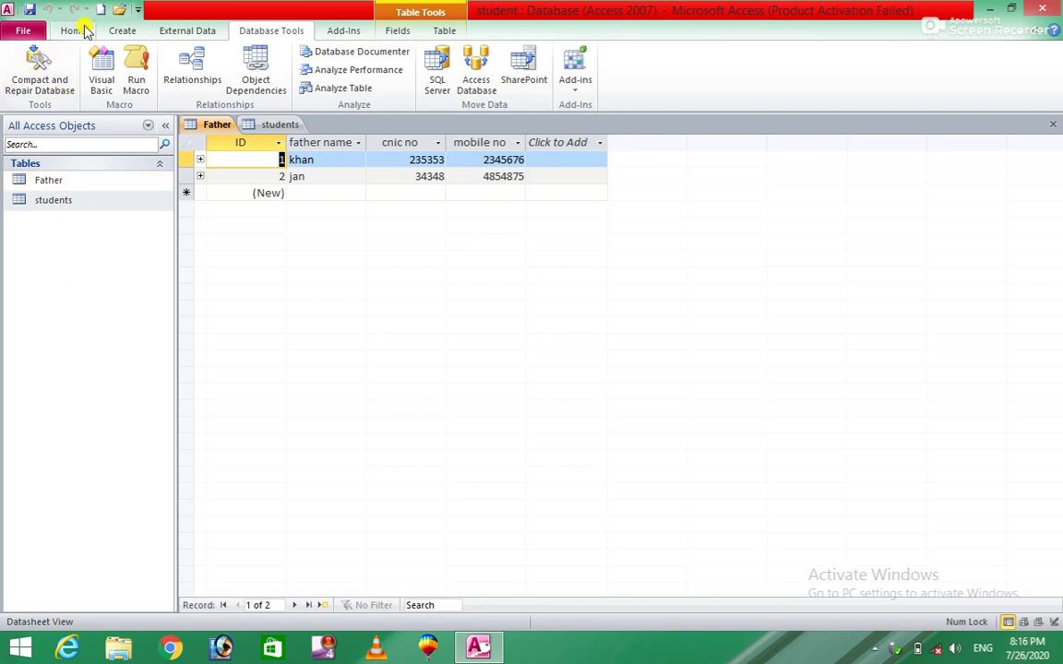
pyautogui.click(118, 30)
pyautogui.click(80, 66)
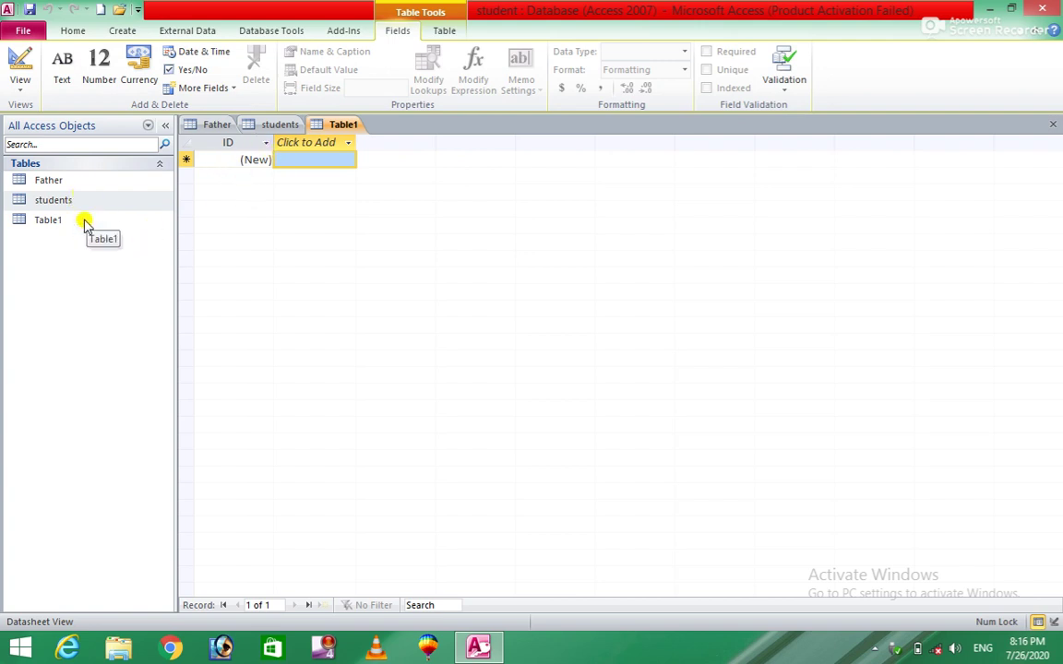
# Step: Switch Table1 to Design View, saving it under the name 'teacher'
pyautogui.click(57, 226)
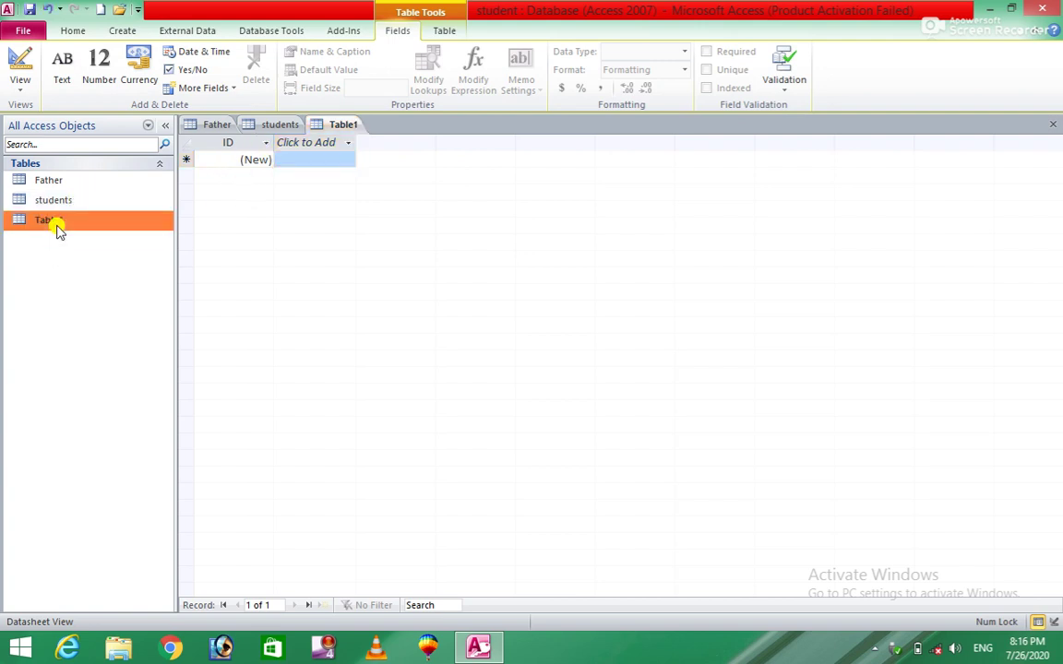
pyautogui.rightClick(107, 223)
pyautogui.click(175, 246)
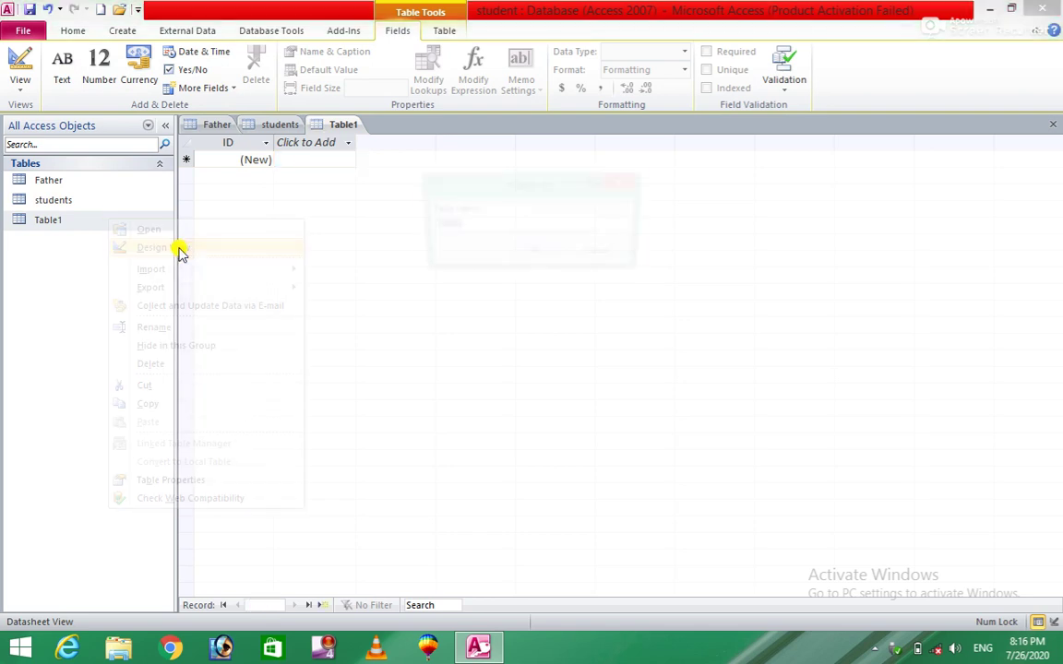
pyautogui.write('teacher')
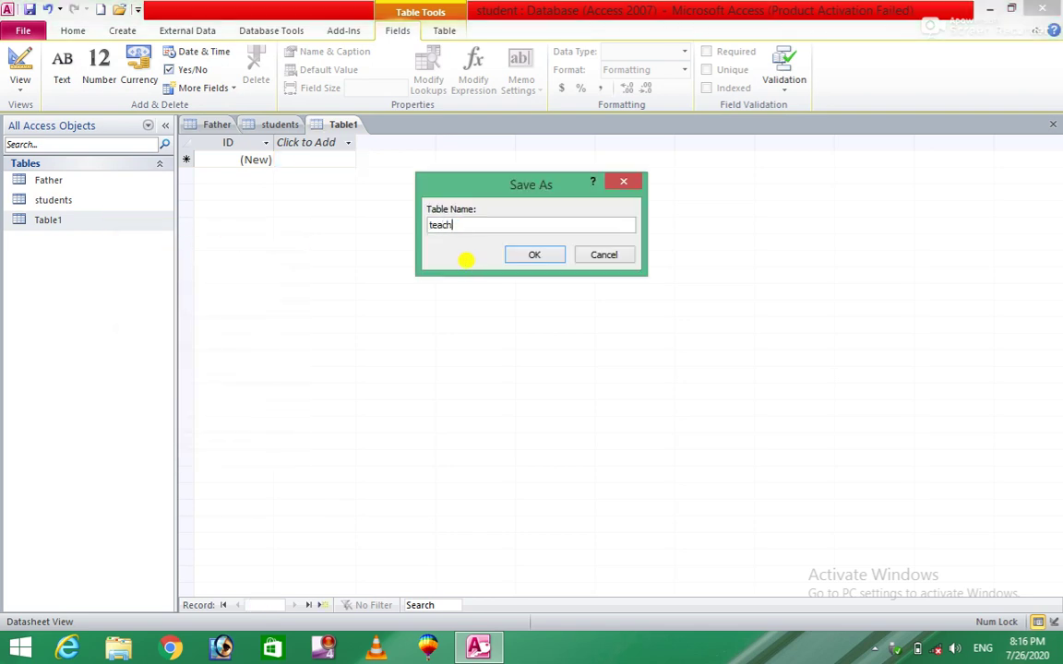
pyautogui.click(535, 255)
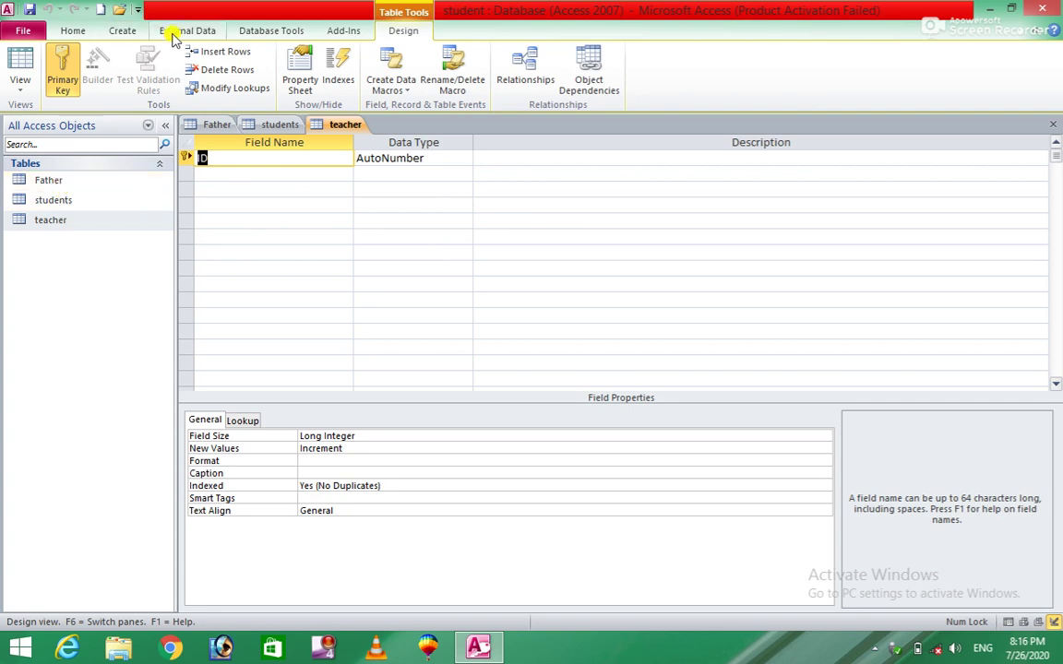
# Step: Open the Relationships diagram and reposition the Father and students tables
pyautogui.click(254, 32)
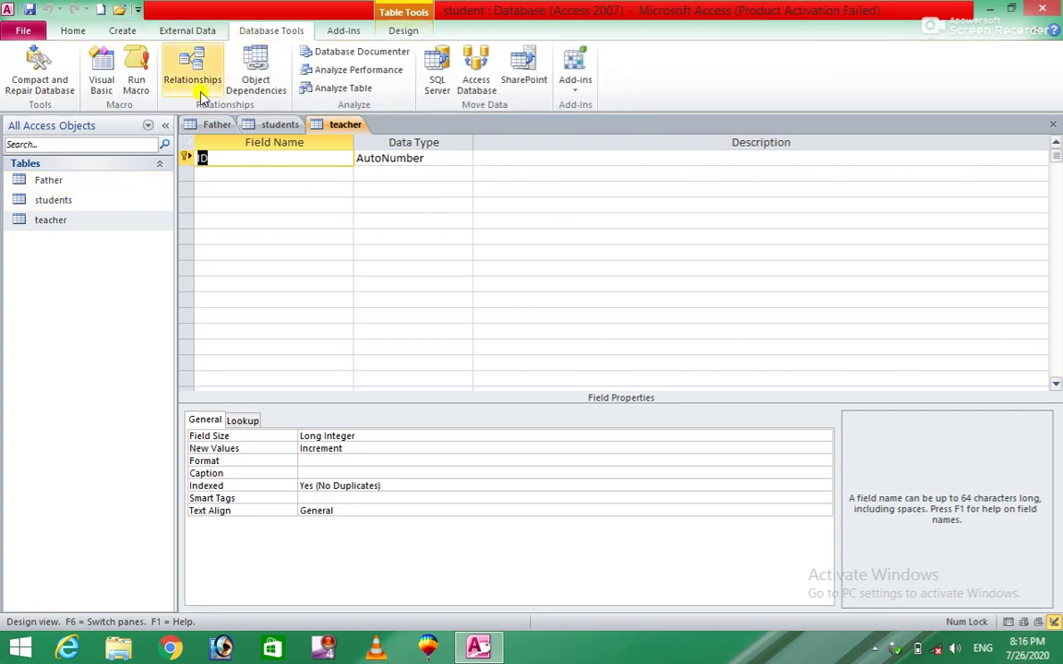
pyautogui.click(175, 90)
pyautogui.click(246, 176)
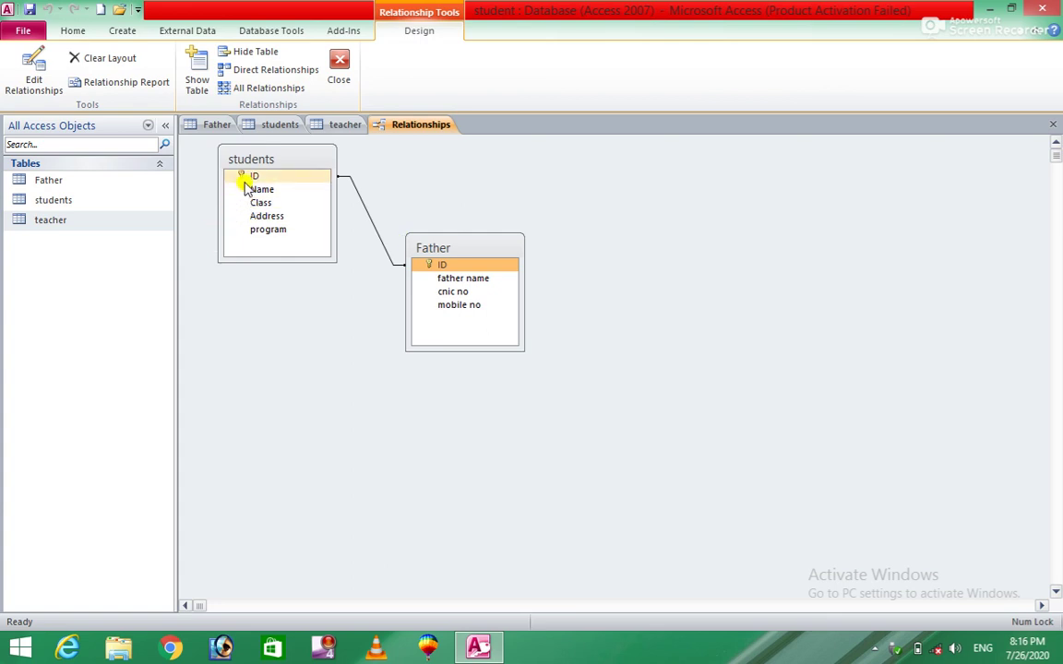
pyautogui.moveTo(247, 175); pyautogui.dragTo(318, 166)
pyautogui.moveTo(486, 241); pyautogui.dragTo(881, 344)
pyautogui.moveTo(319, 153); pyautogui.dragTo(706, 205)
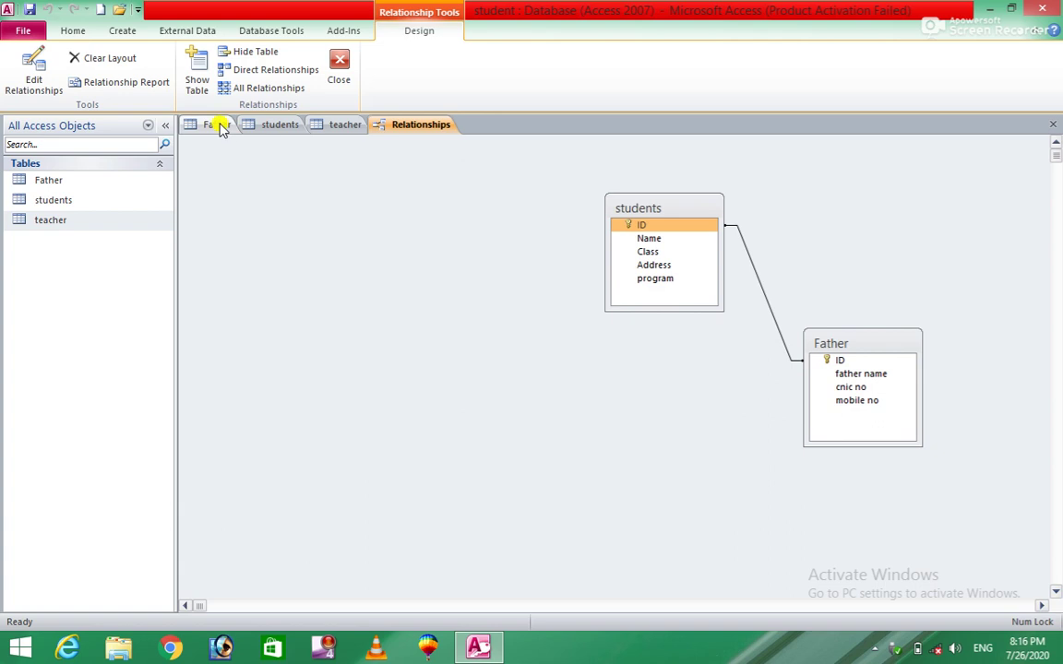
# Step: Remove the primary key from the teacher table's ID field
pyautogui.click(327, 127)
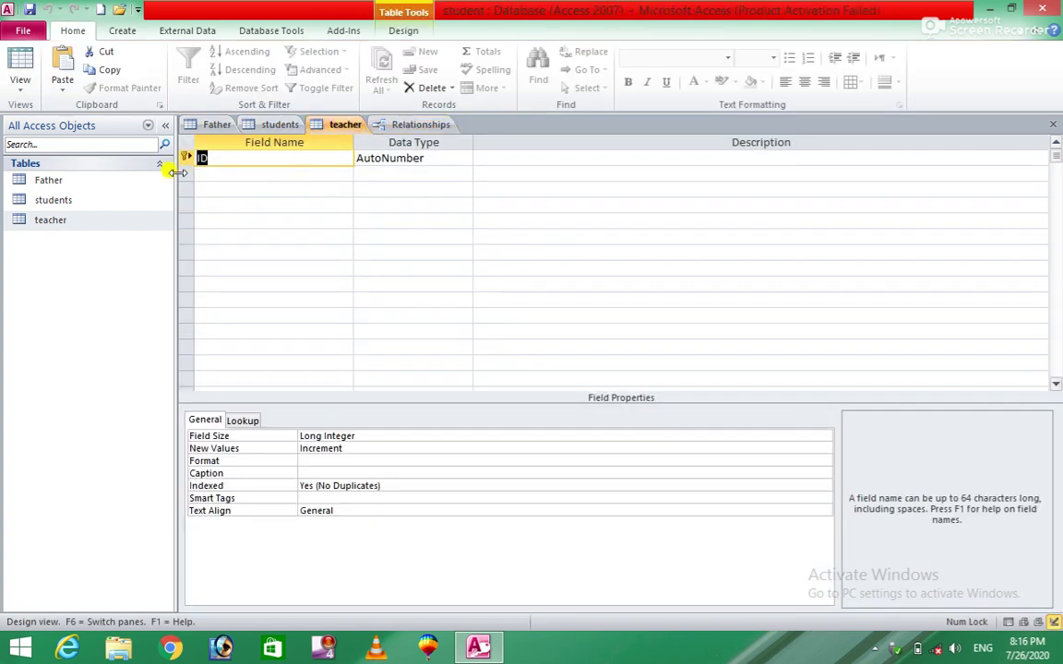
pyautogui.click(184, 157)
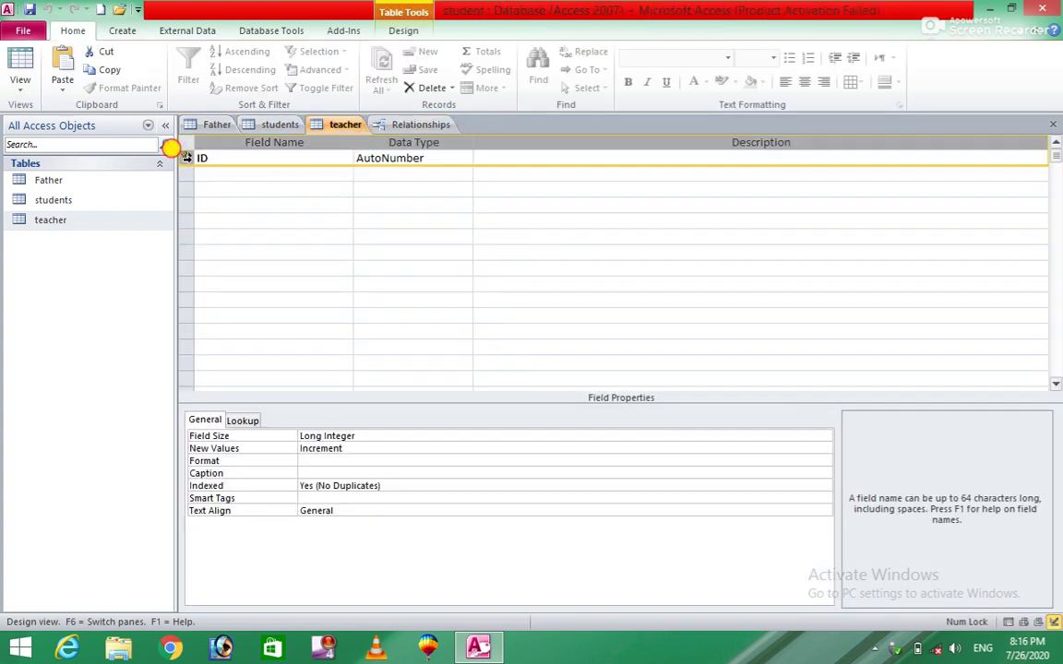
pyautogui.click(166, 30)
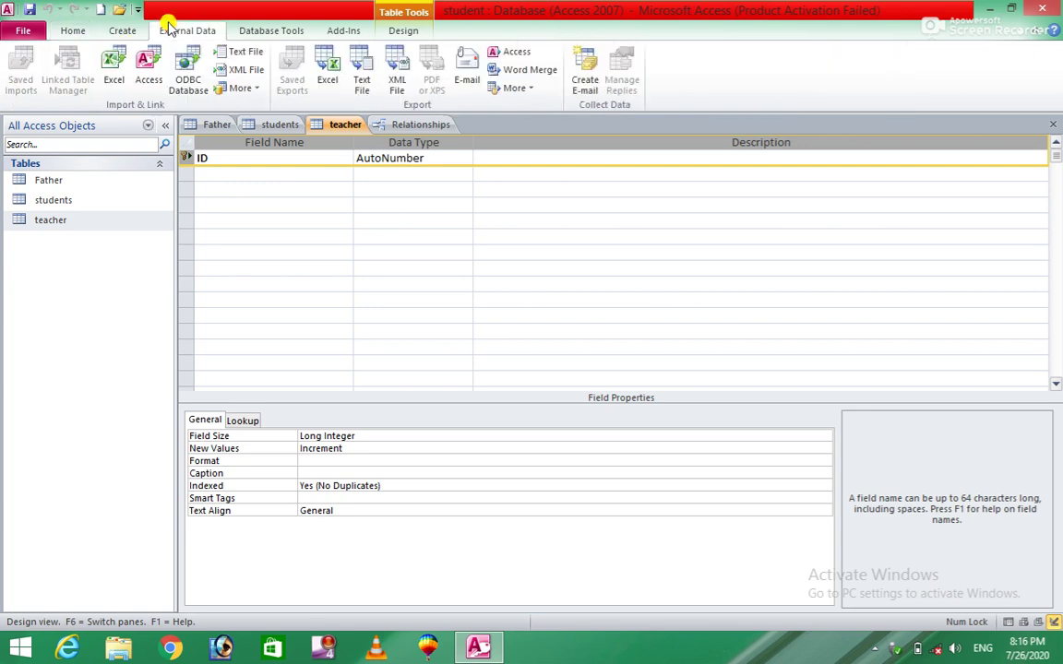
pyautogui.click(253, 33)
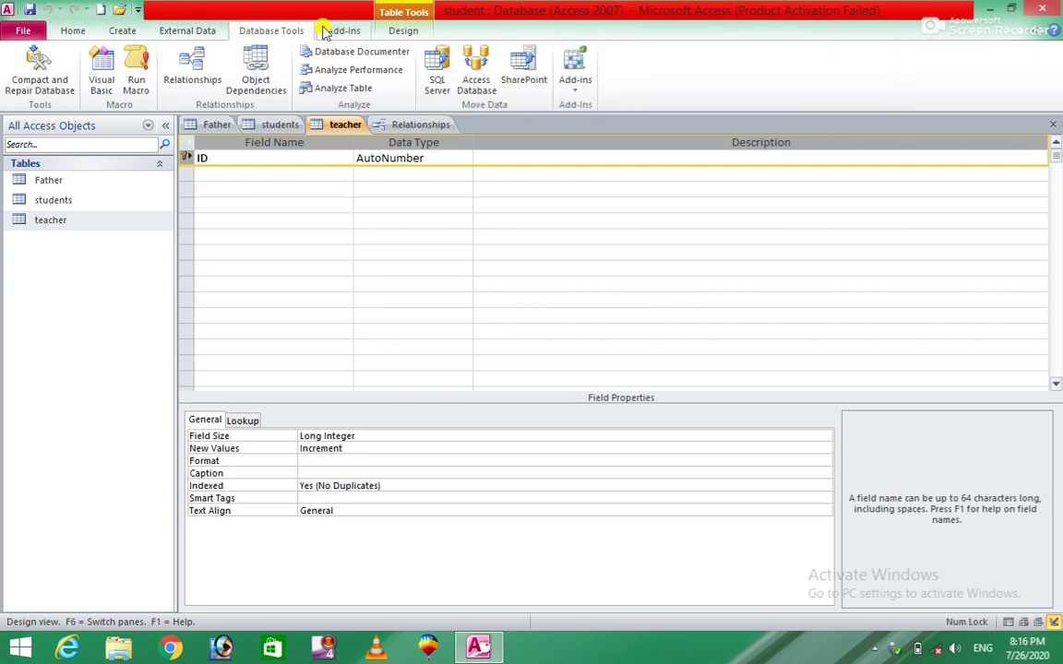
pyautogui.click(413, 33)
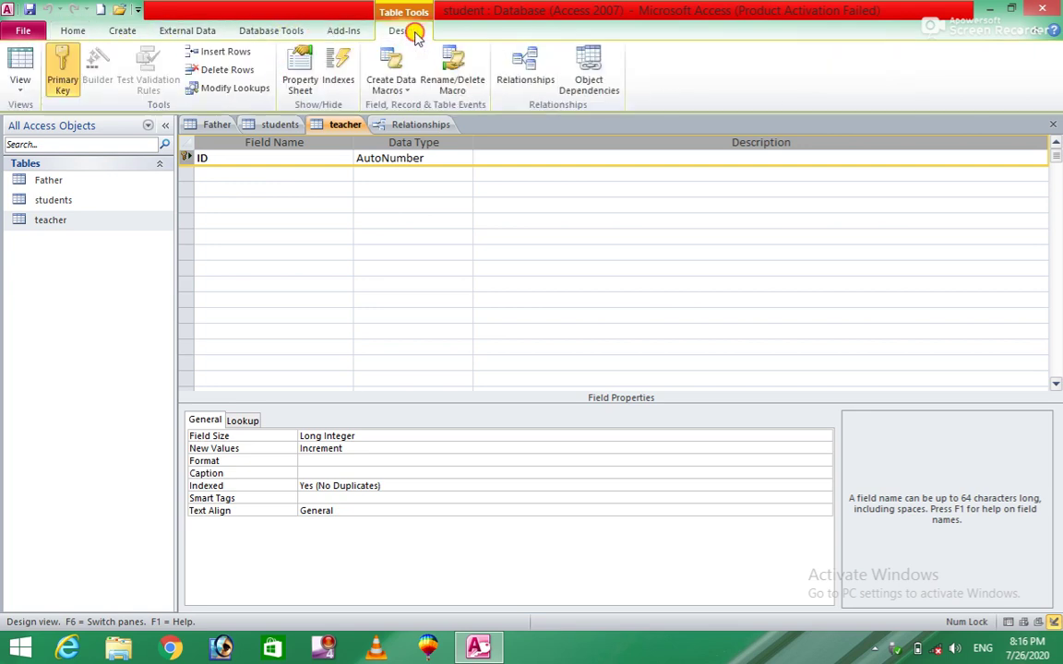
pyautogui.click(62, 69)
# Step: Add Text fields 'T name' and 'subject' below ID in teacher's design
pyautogui.click(238, 172)
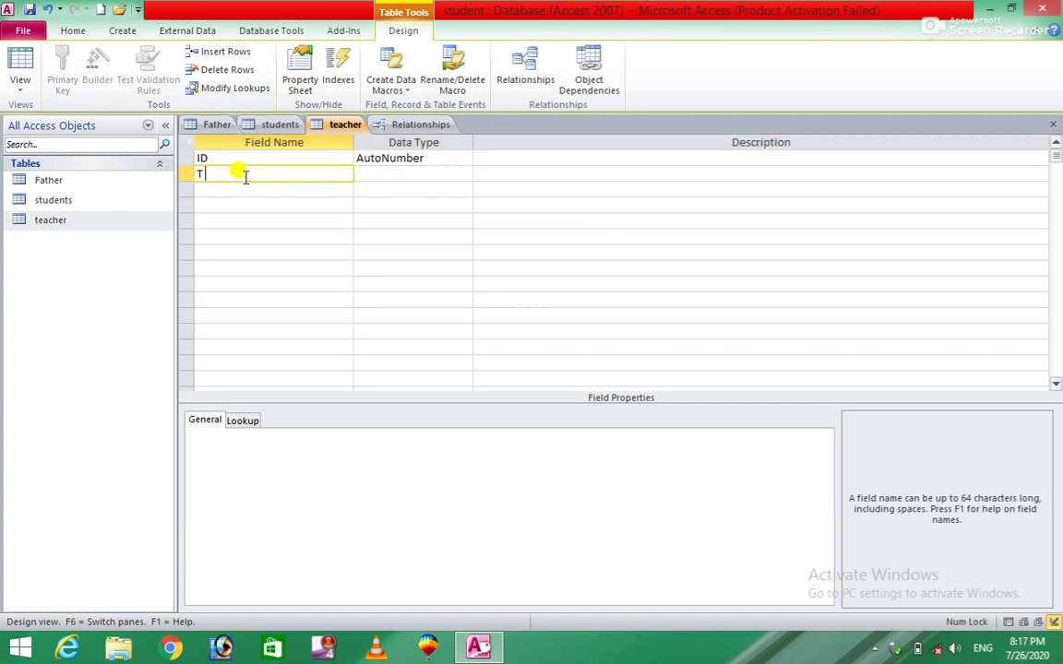
pyautogui.write('T name')
pyautogui.press('Return')
pyautogui.press('Return')
pyautogui.press('Return')
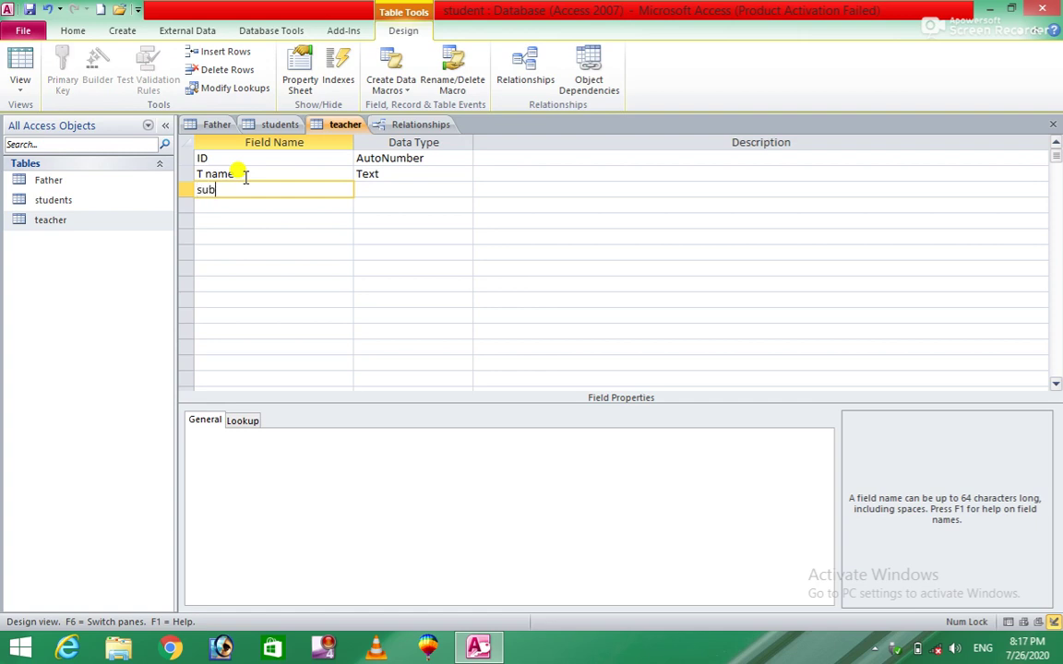
pyautogui.press('Return')
pyautogui.press('Return')
pyautogui.press('Return')
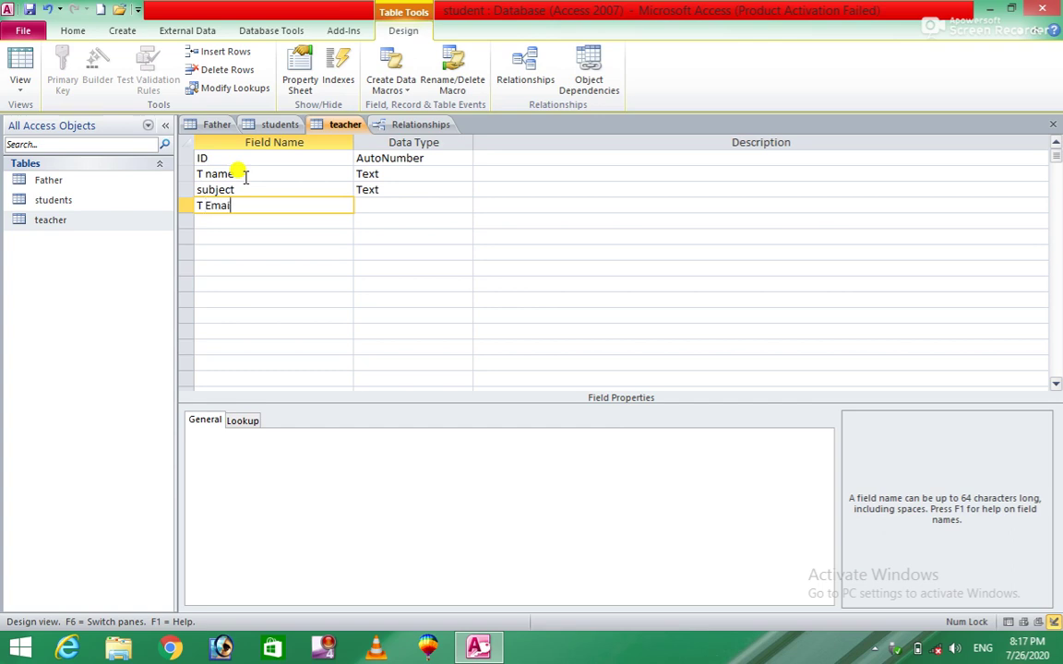
# Step: Add Number fields 'T Email' and 'TID', making TID the primary key
pyautogui.press('Tab')
pyautogui.write('n')
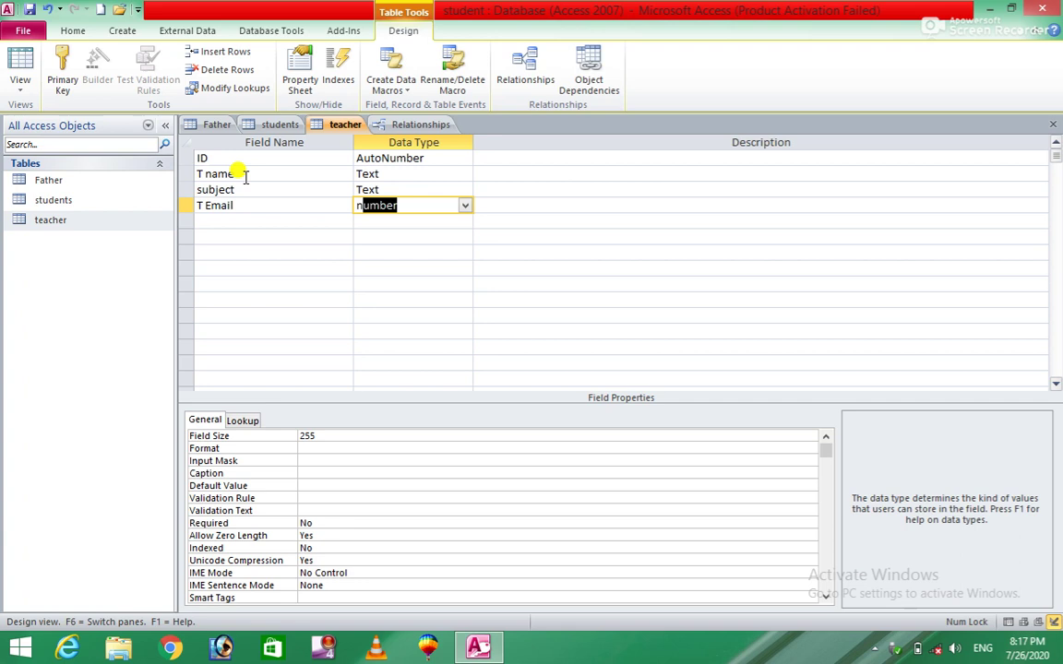
pyautogui.press('Tab')
pyautogui.press('Tab')
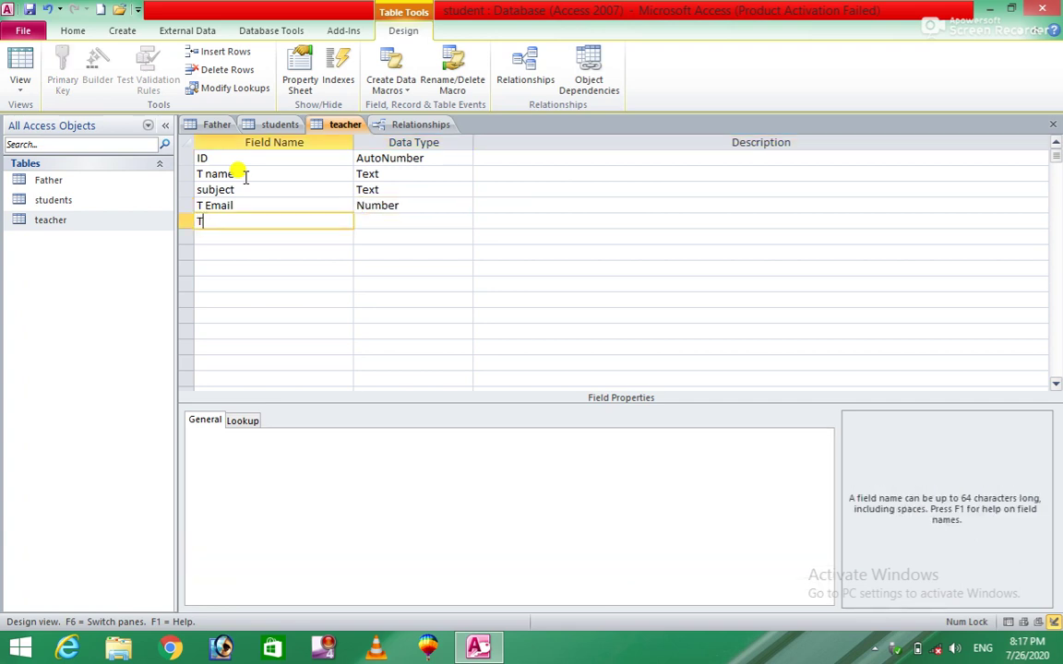
pyautogui.press('Tab')
pyautogui.write('n')
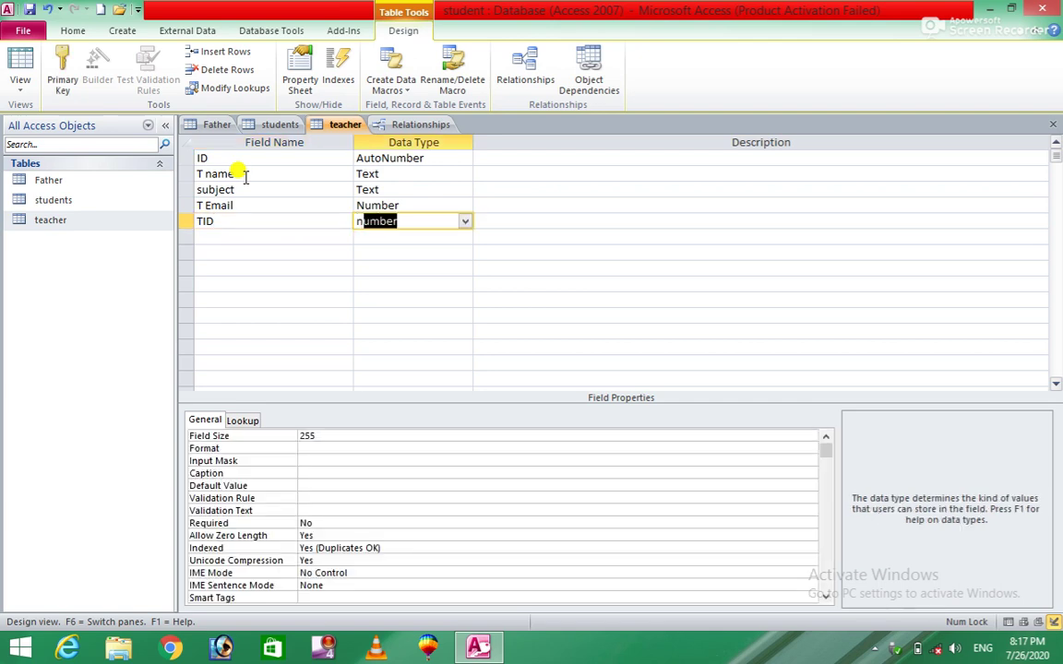
pyautogui.press('Tab')
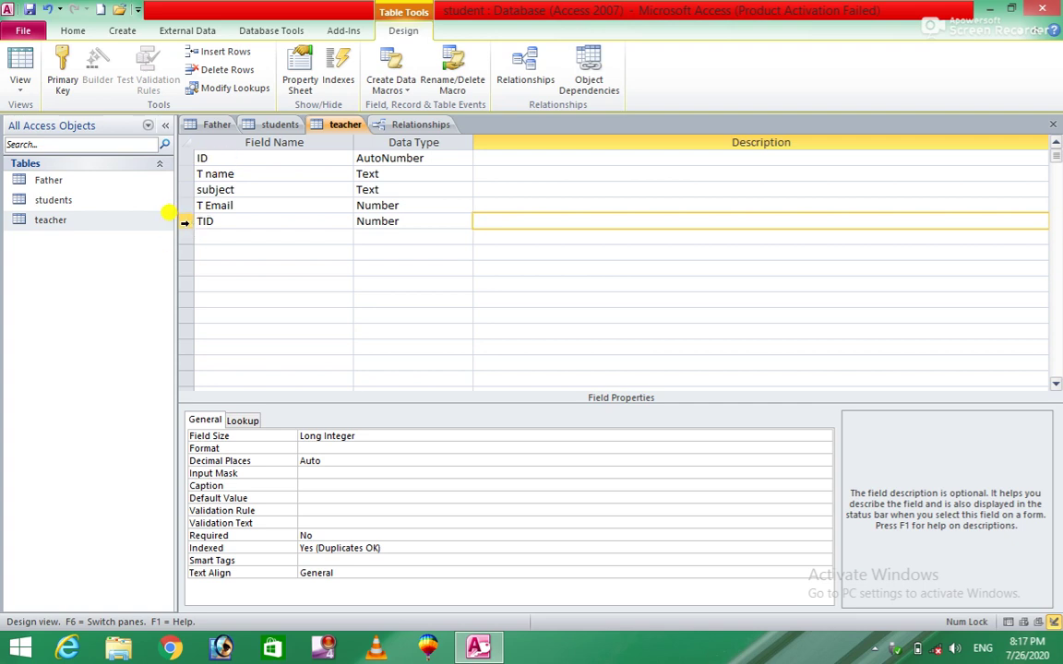
pyautogui.click(55, 67)
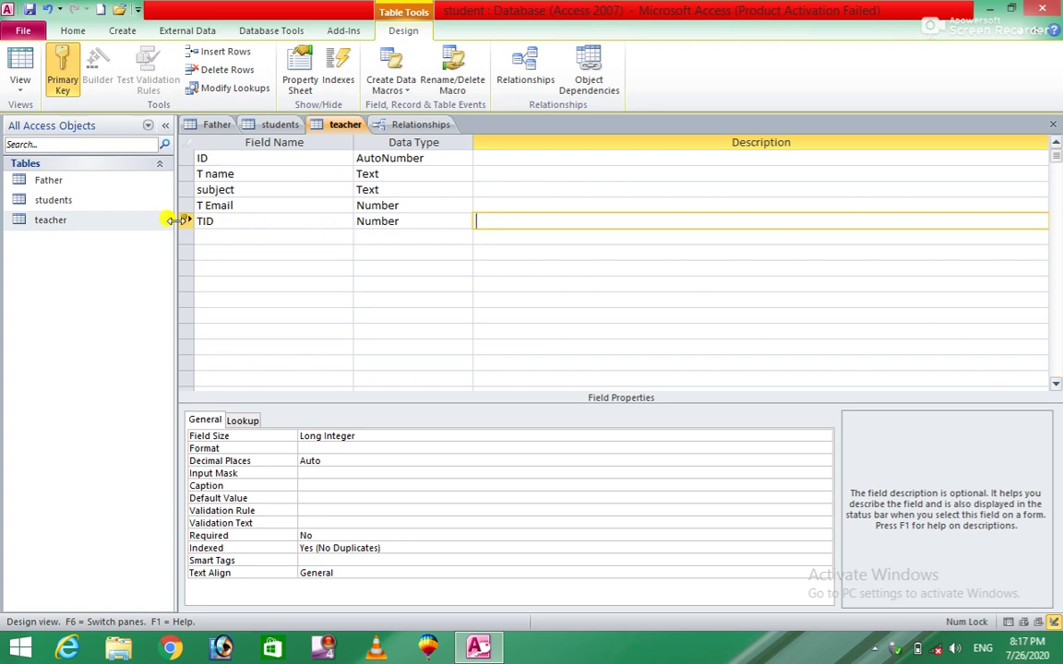
pyautogui.click(59, 184)
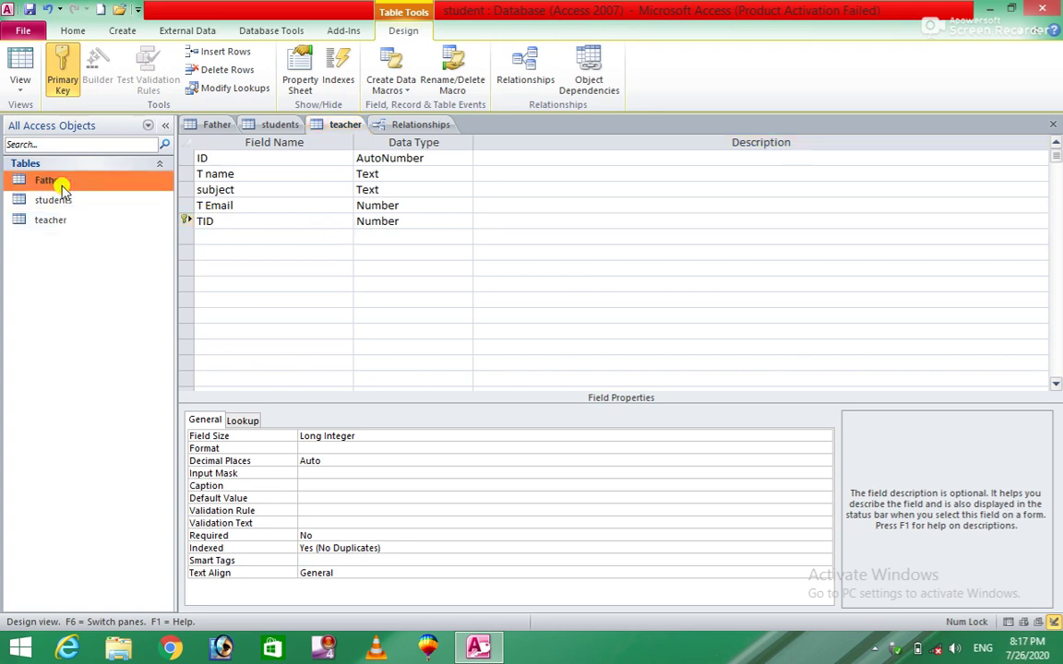
# Step: Open the Father table in Design View
pyautogui.doubleClick(62, 189)
pyautogui.rightClick(61, 185)
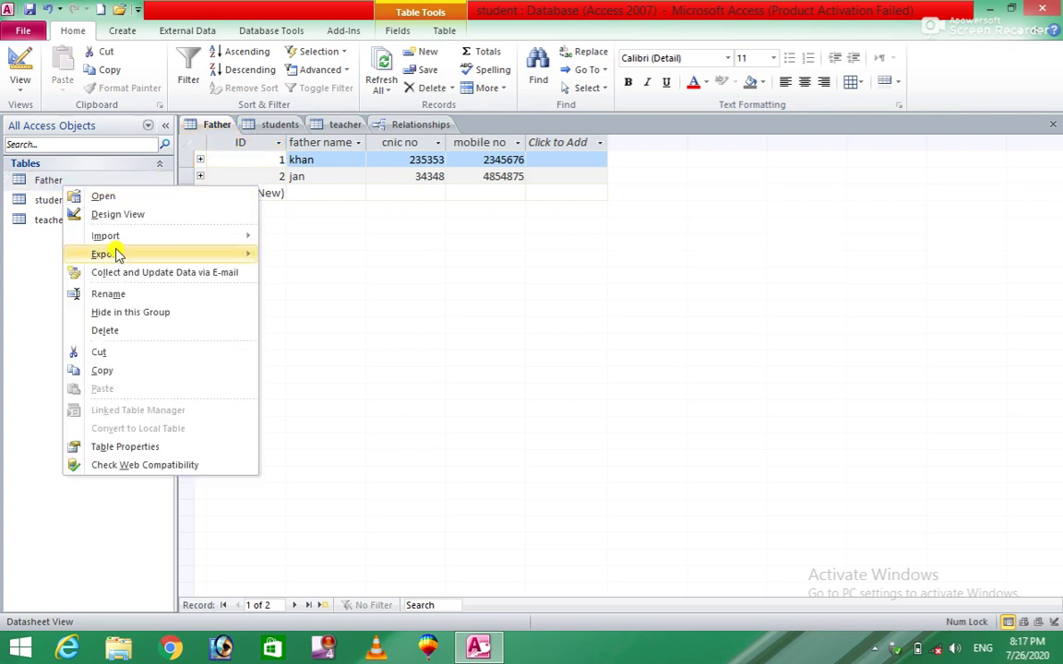
pyautogui.click(133, 225)
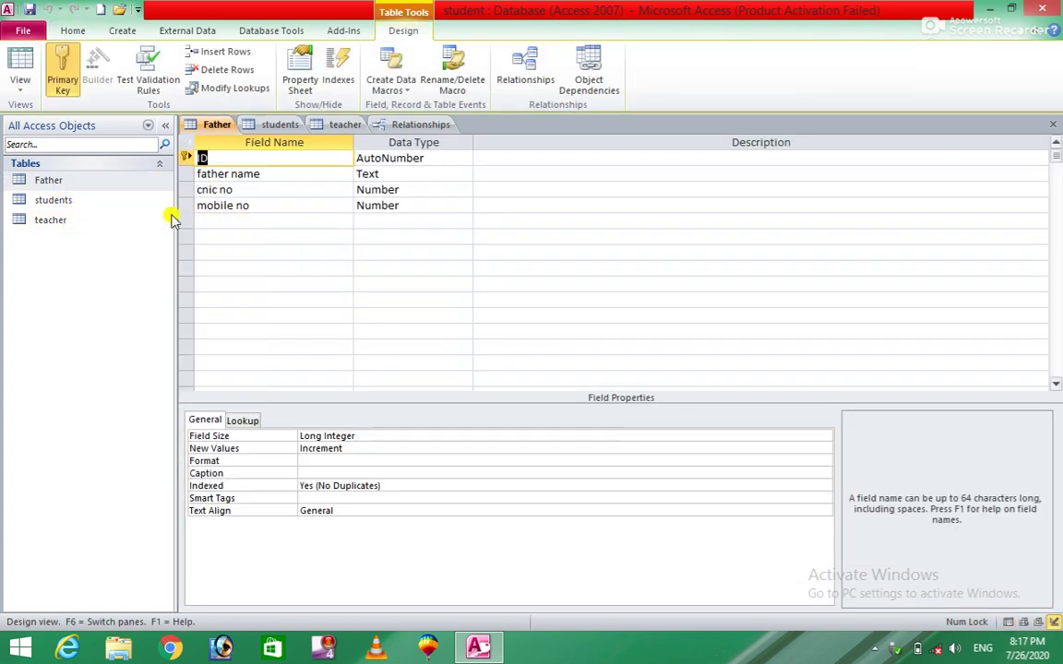
# Step: Add a Number field TID to Father and keep ID as primary key
pyautogui.click(224, 221)
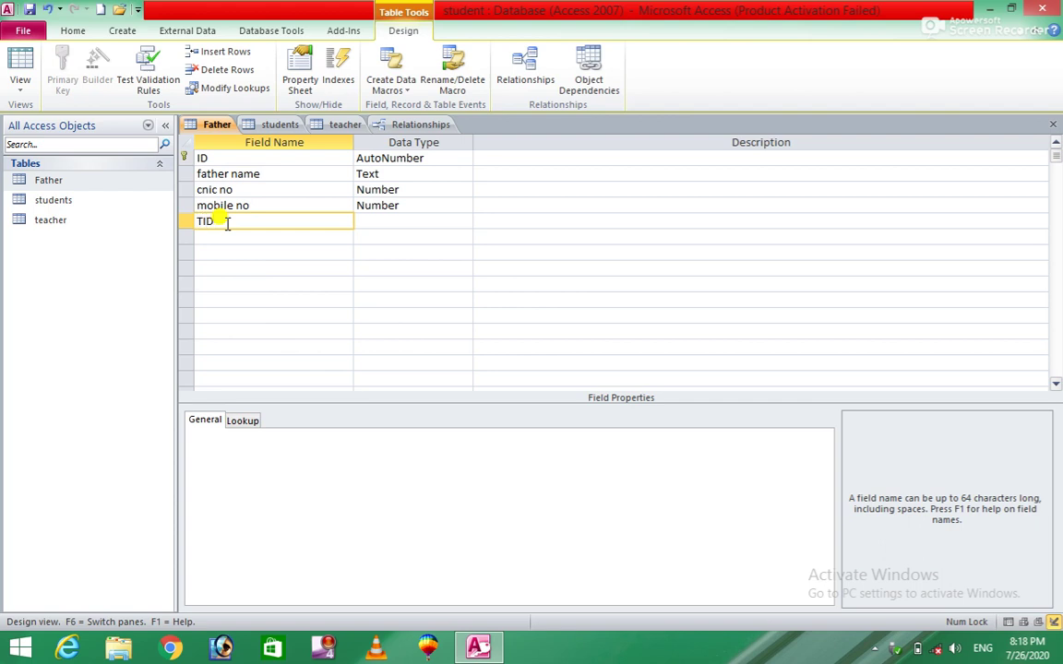
pyautogui.press('Tab')
pyautogui.write('n')
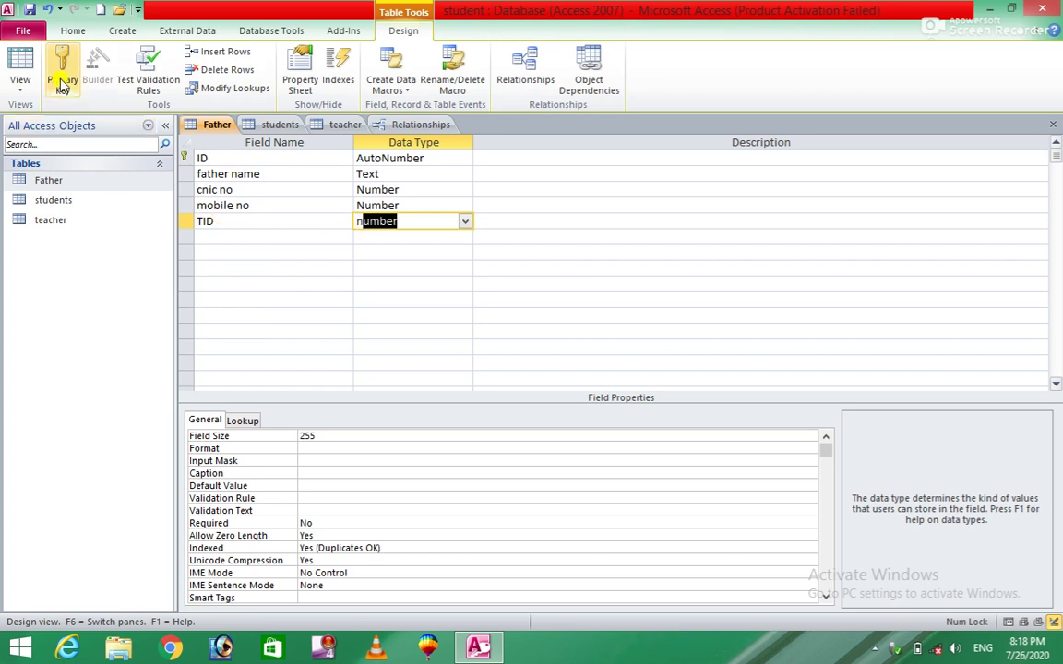
pyautogui.click(62, 78)
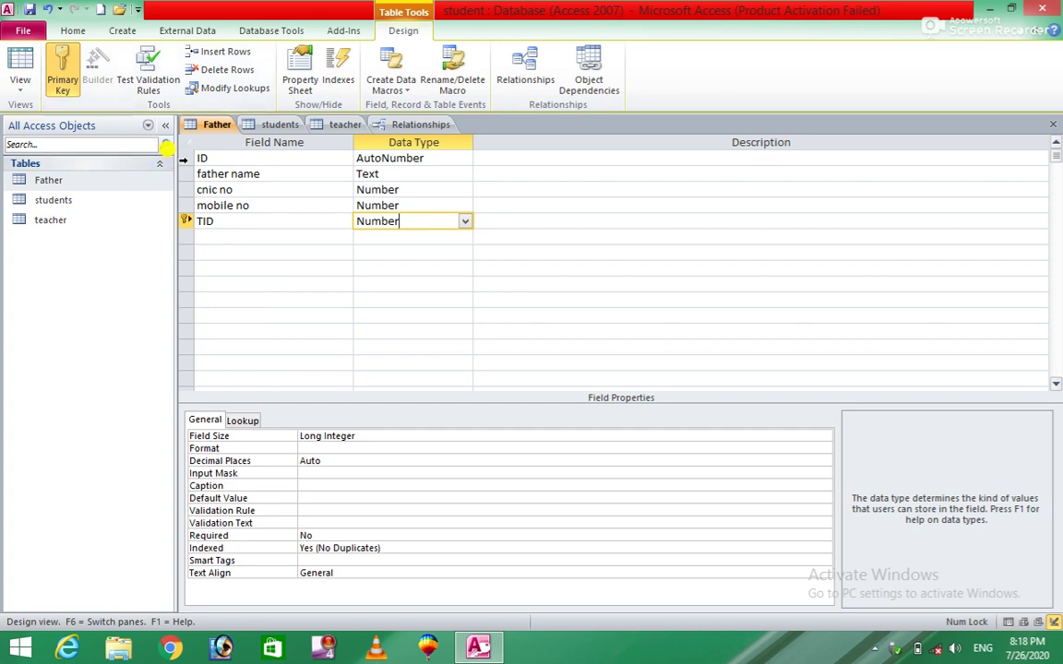
pyautogui.click(186, 158)
pyautogui.click(65, 63)
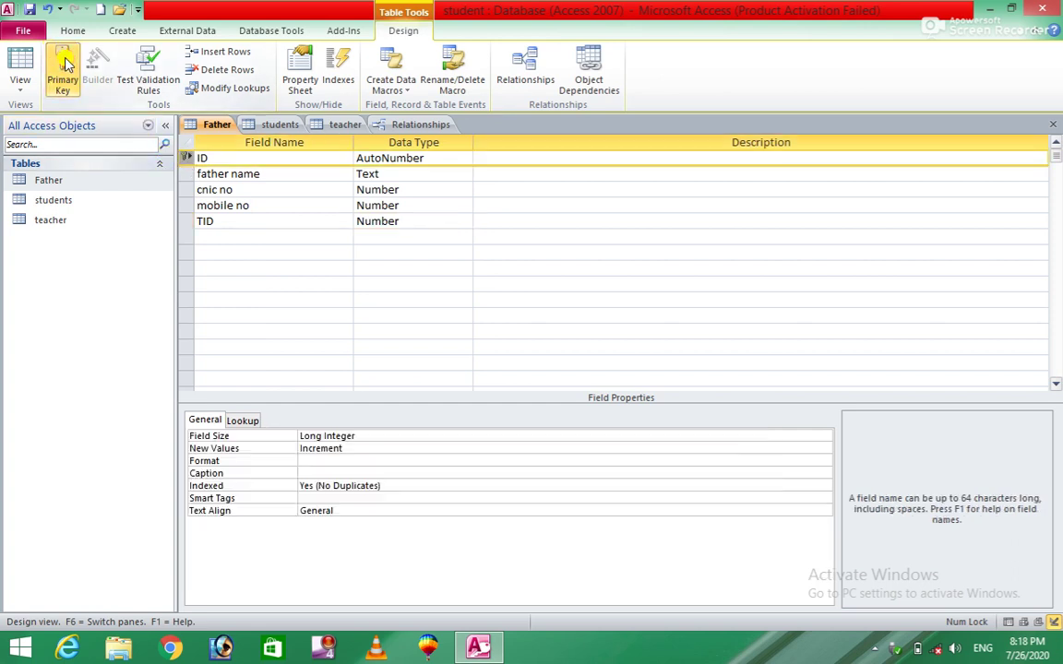
# Step: Close the Father and teacher design views, saving changes to both
pyautogui.click(1053, 123)
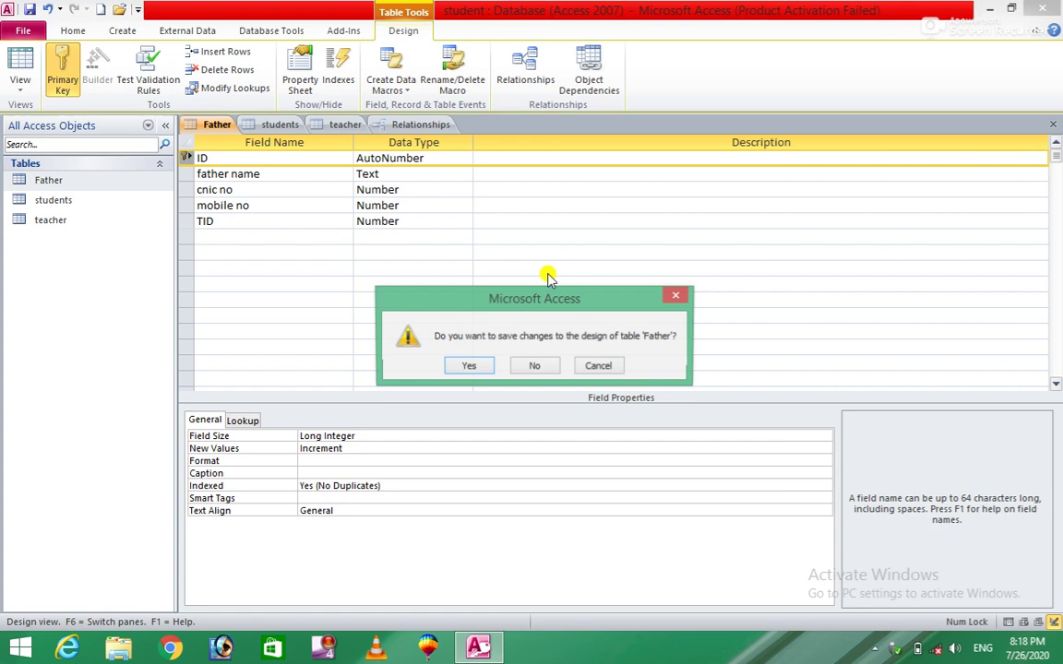
pyautogui.click(469, 366)
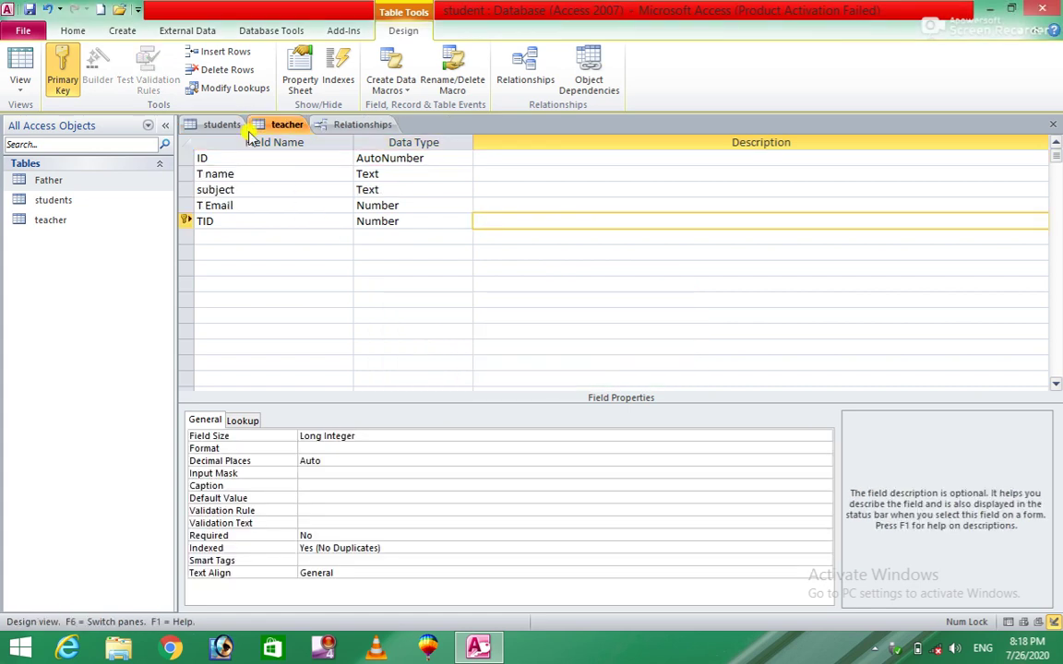
pyautogui.click(1053, 124)
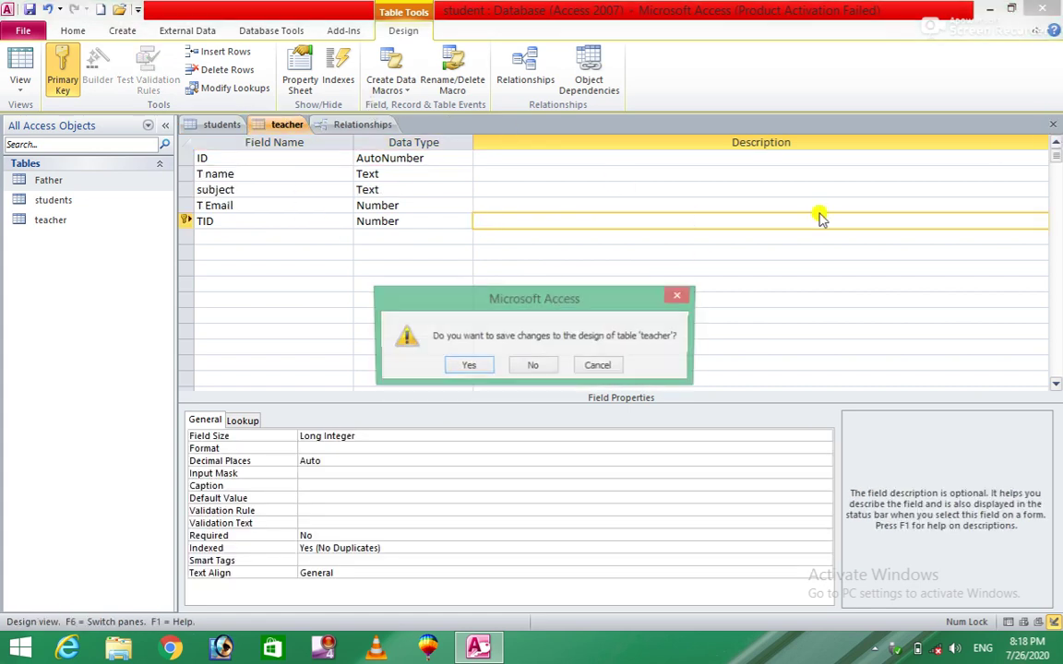
pyautogui.click(468, 365)
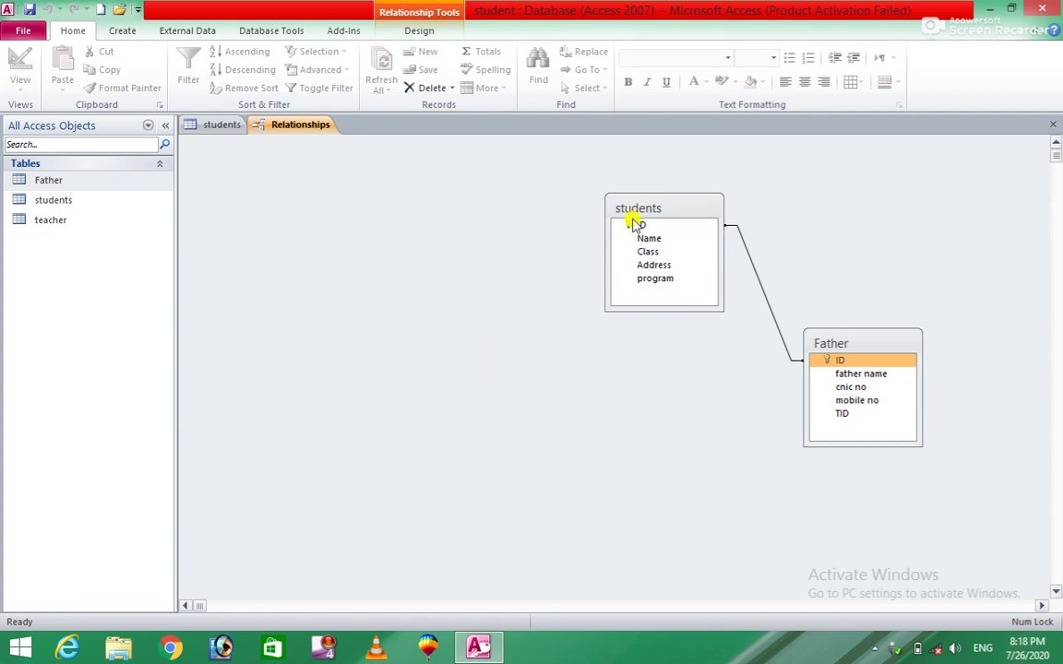
# Step: Close Relationships without saving the layout, then close the students datasheet
pyautogui.click(255, 31)
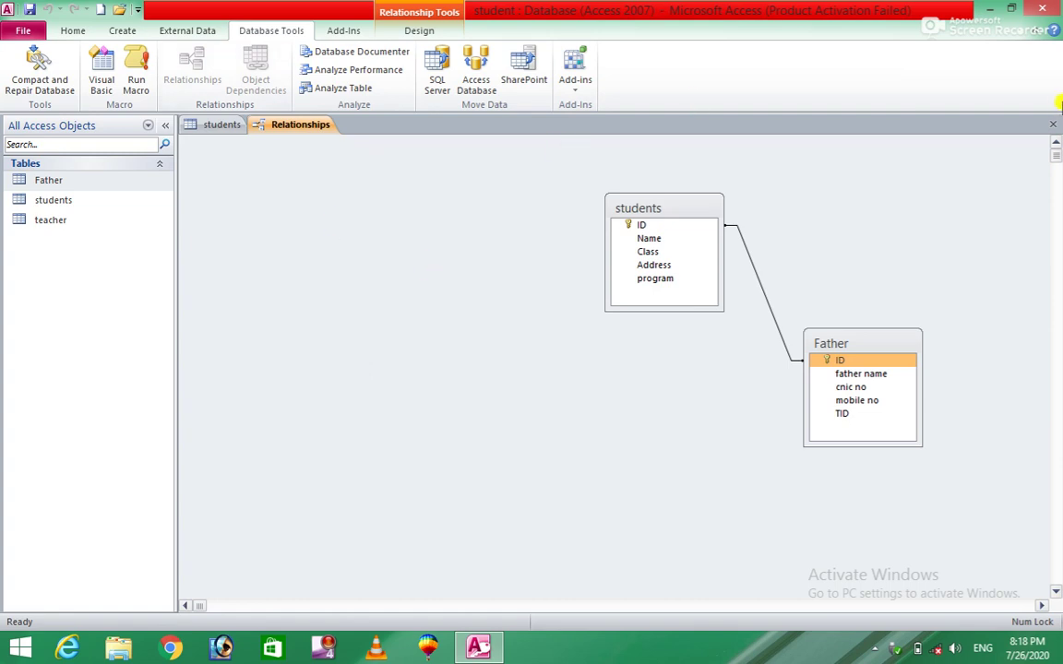
pyautogui.click(1053, 124)
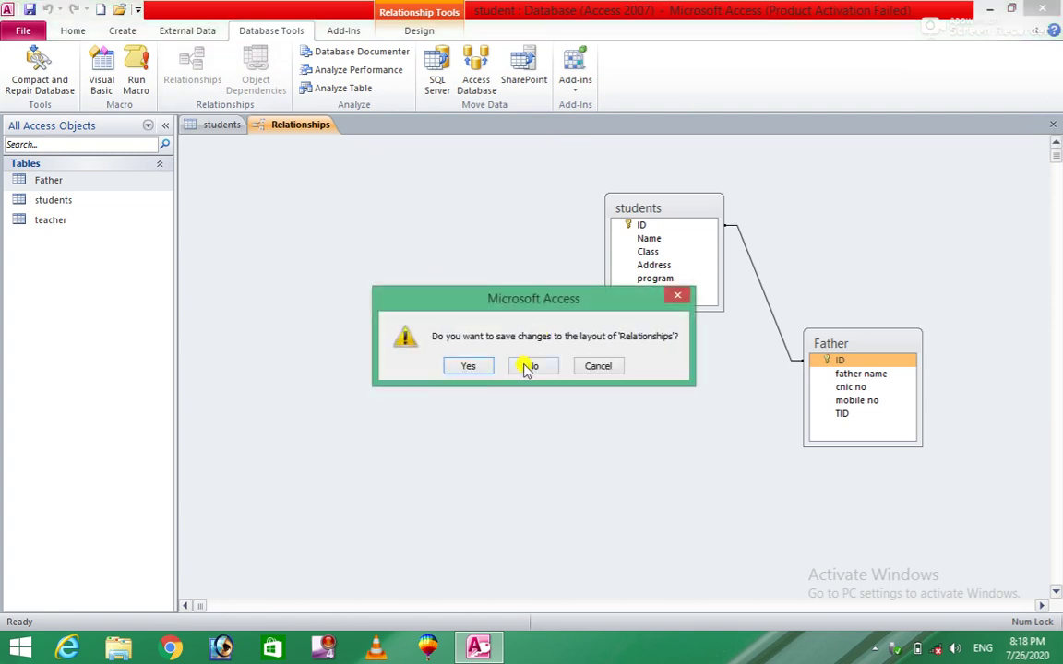
pyautogui.click(526, 367)
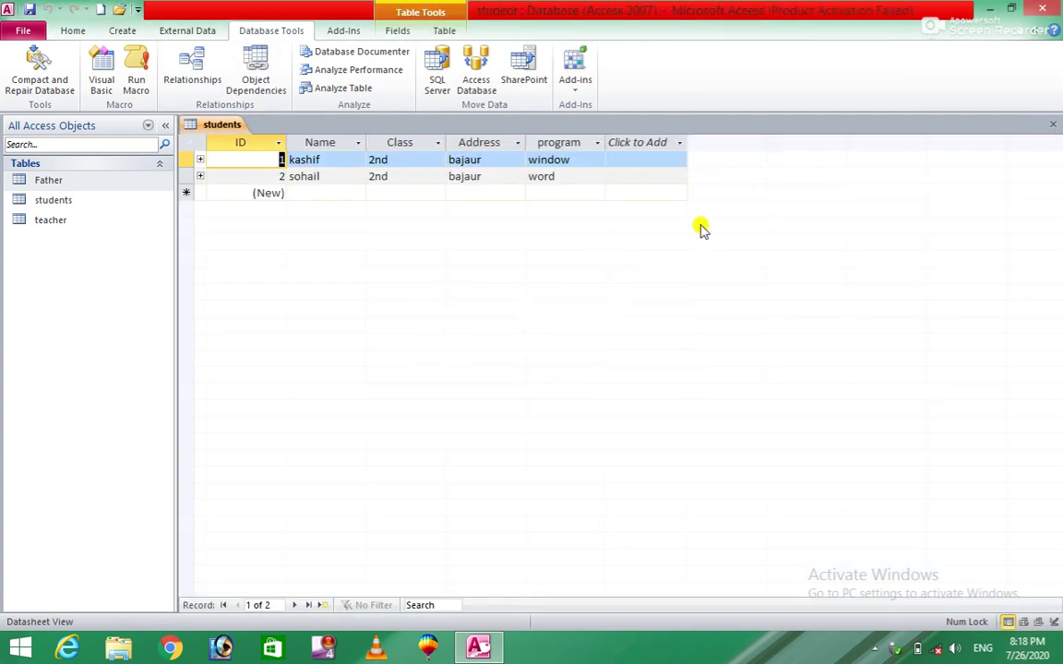
pyautogui.click(1052, 124)
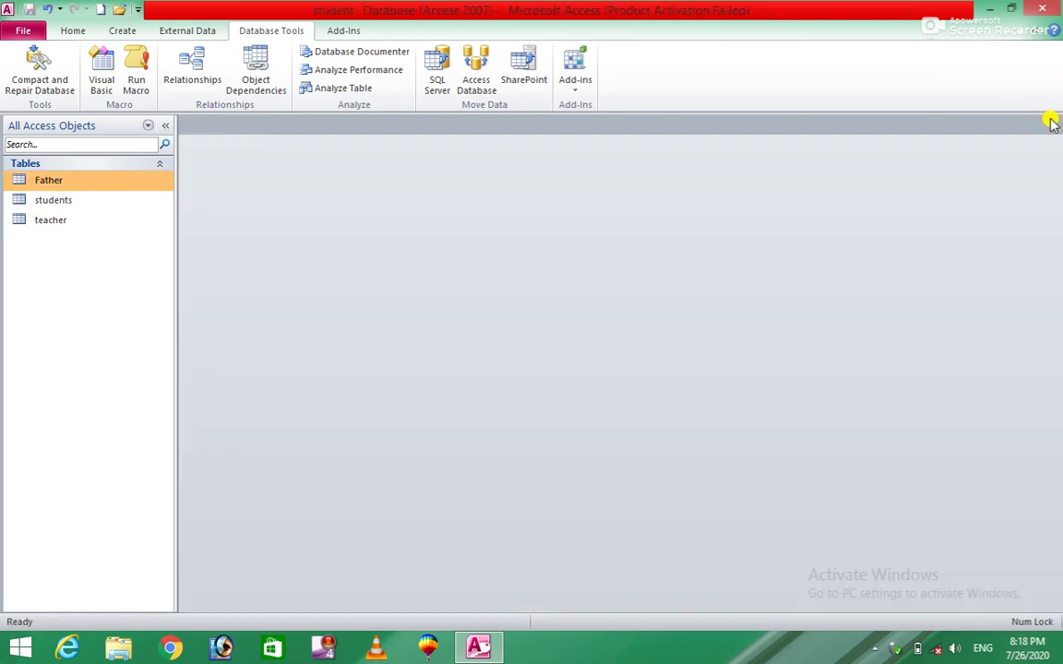
# Step: Reopen Relationships, rearrange Father and students, and add the teacher table
pyautogui.click(194, 71)
pyautogui.moveTo(489, 250); pyautogui.dragTo(817, 310)
pyautogui.moveTo(303, 154); pyautogui.dragTo(587, 191)
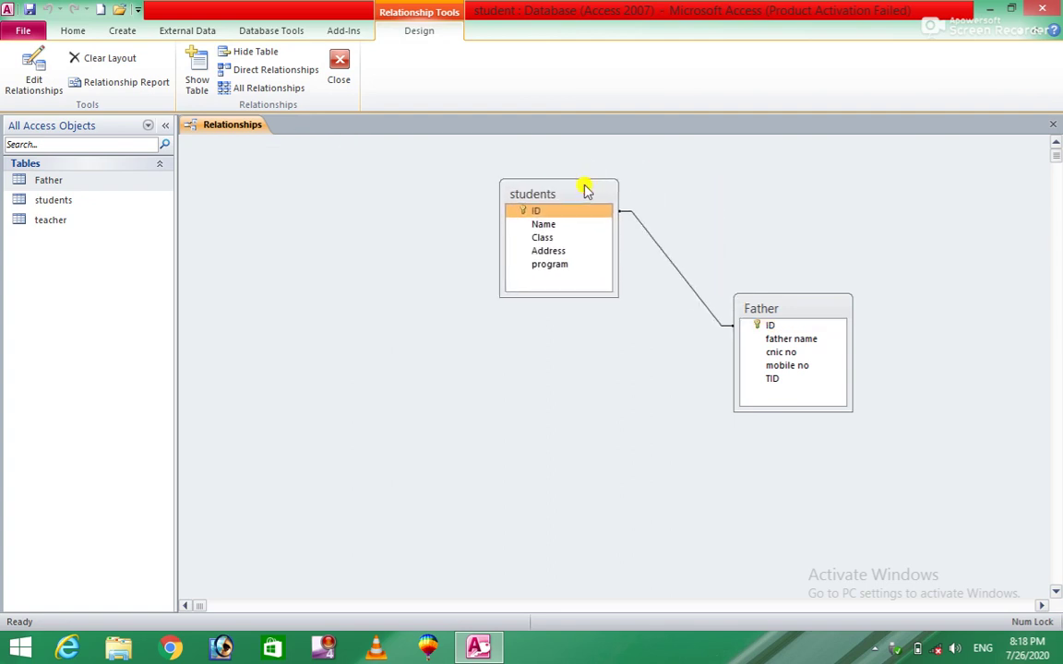
pyautogui.click(199, 86)
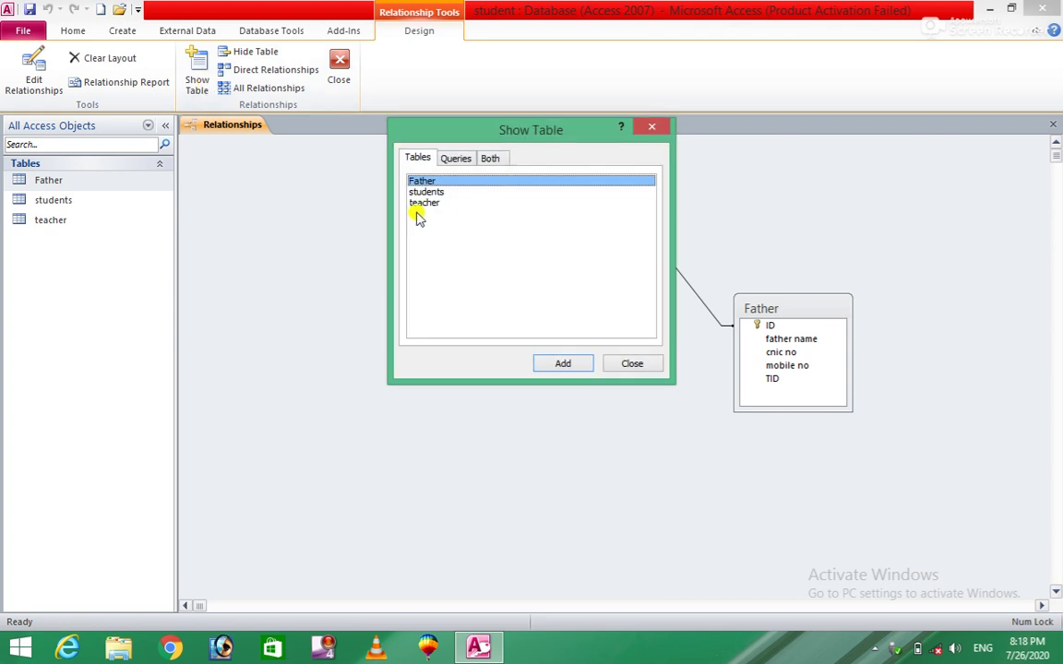
pyautogui.click(420, 204)
pyautogui.click(554, 363)
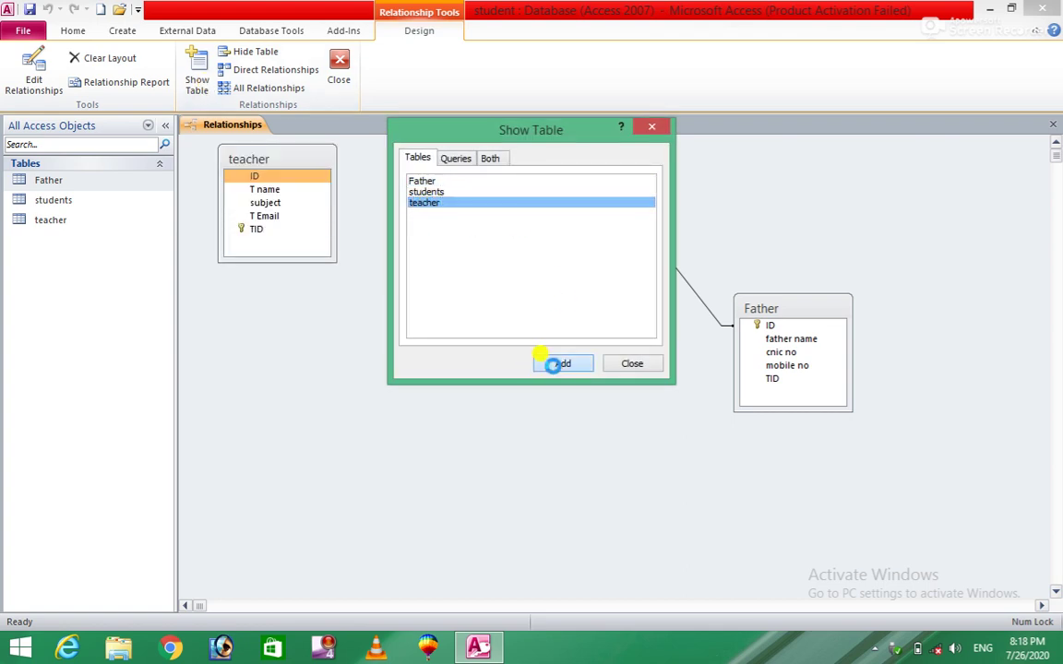
pyautogui.click(632, 365)
# Step: Link students ID to teacher ID with a new relationship
pyautogui.moveTo(289, 159); pyautogui.dragTo(330, 250)
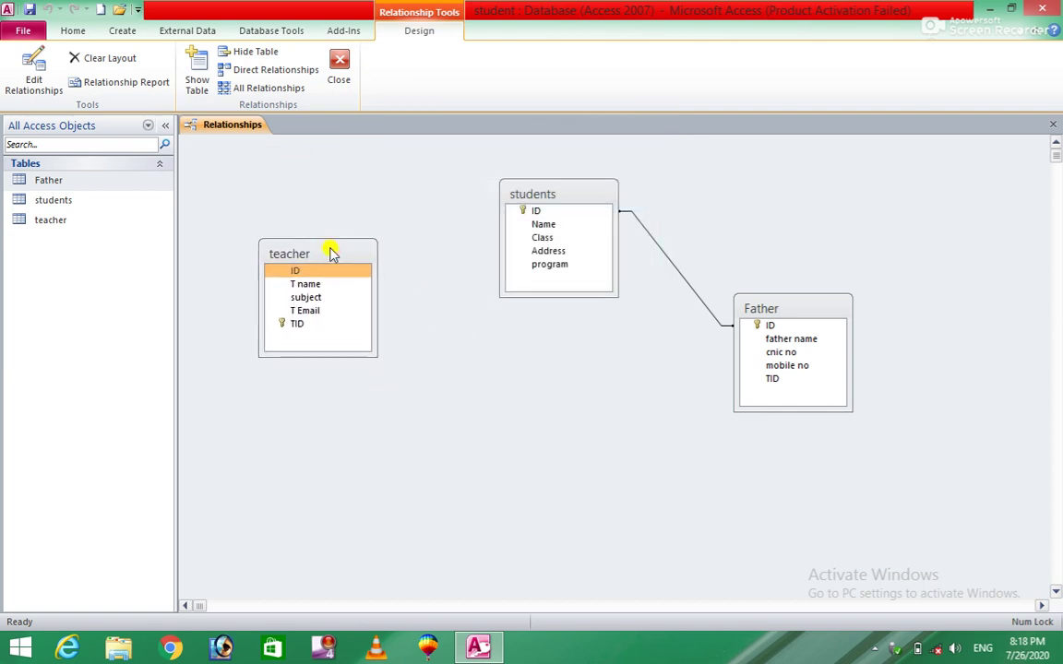
pyautogui.moveTo(522, 214); pyautogui.dragTo(334, 273)
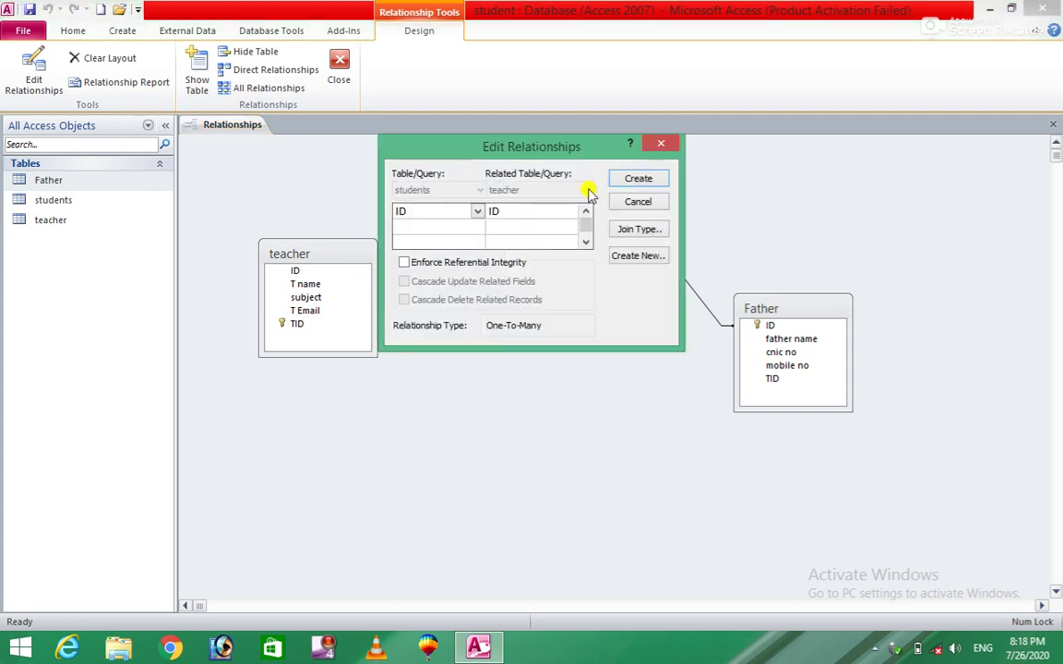
pyautogui.click(637, 178)
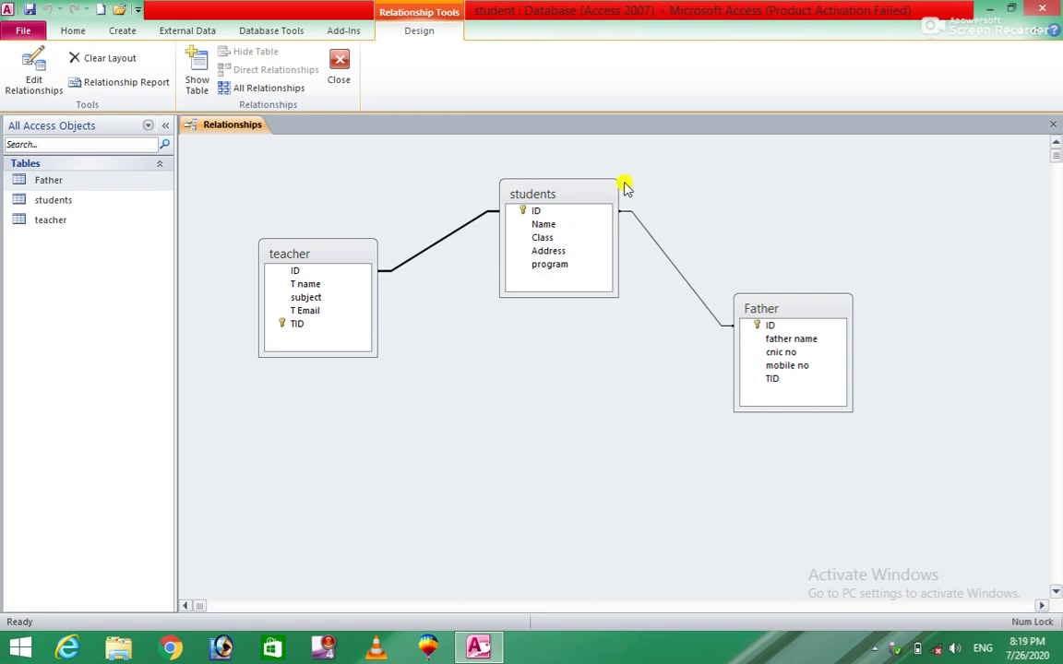
pyautogui.click(338, 79)
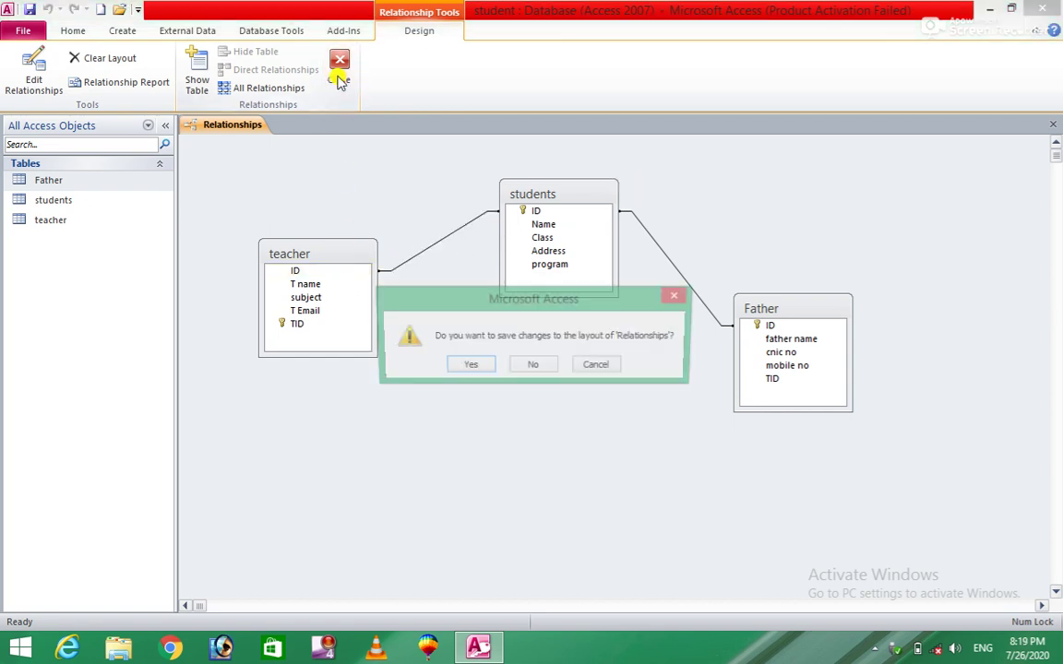
# Step: Discard the layout changes, reopen Relationships and reposition Father and students
pyautogui.click(533, 364)
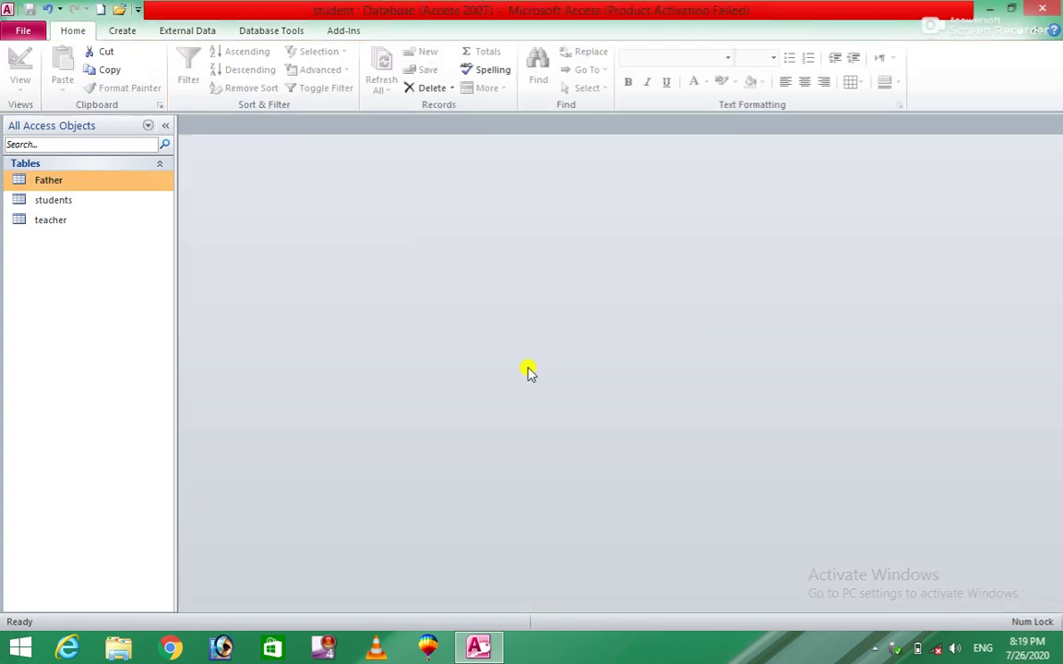
pyautogui.click(187, 33)
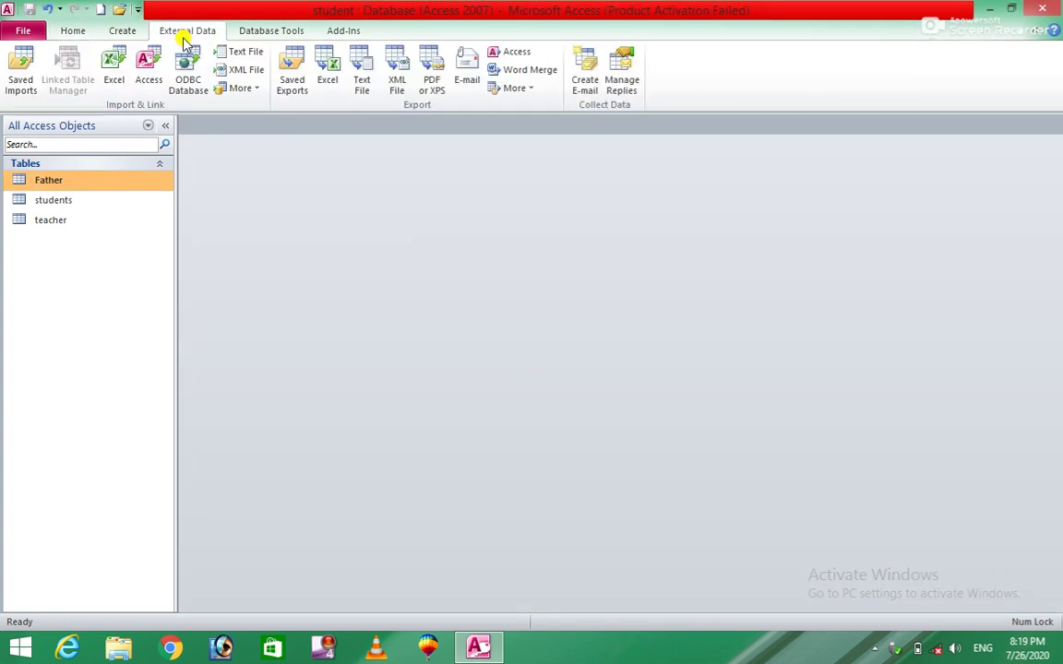
pyautogui.click(286, 32)
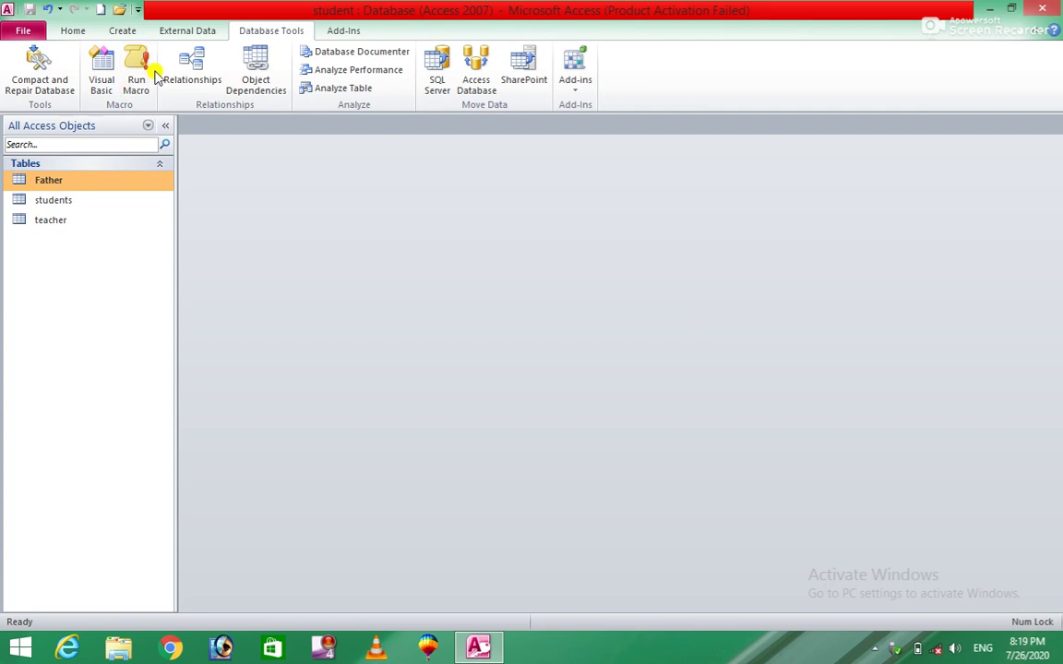
pyautogui.click(192, 69)
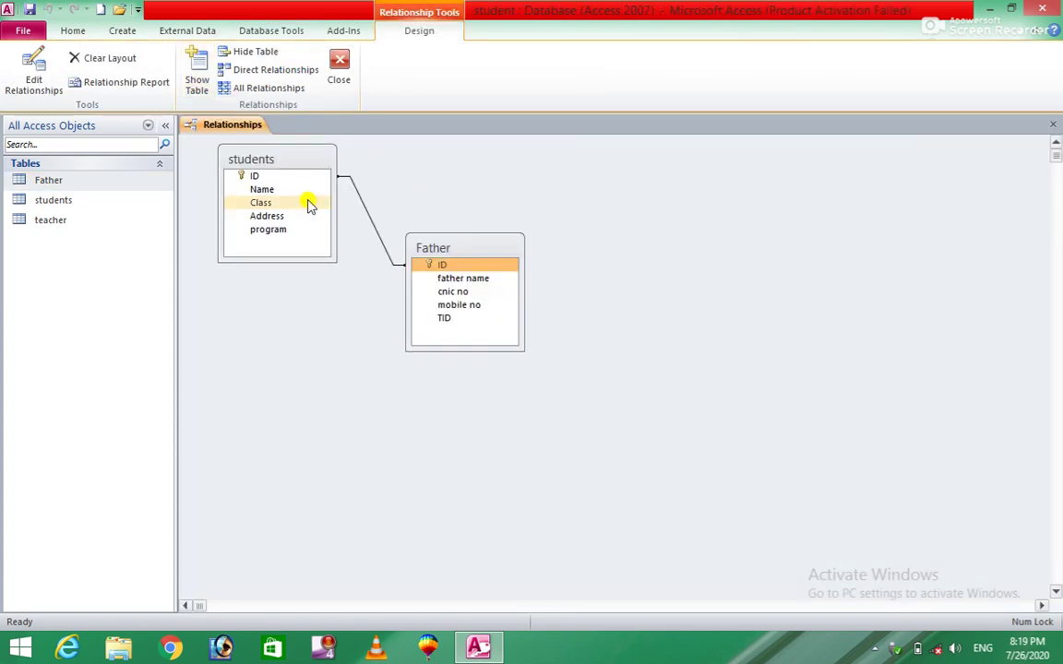
pyautogui.moveTo(467, 247); pyautogui.dragTo(729, 312)
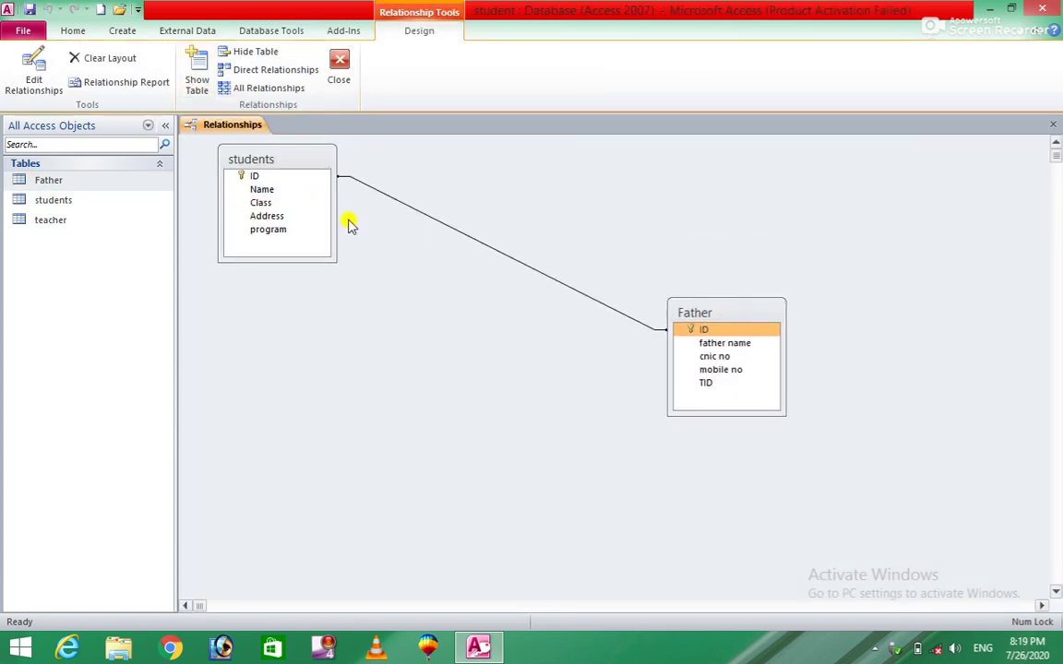
pyautogui.moveTo(298, 152); pyautogui.dragTo(563, 207)
# Step: Add the teacher table again and hide the duplicate teacher_1 table
pyautogui.click(195, 74)
pyautogui.click(435, 202)
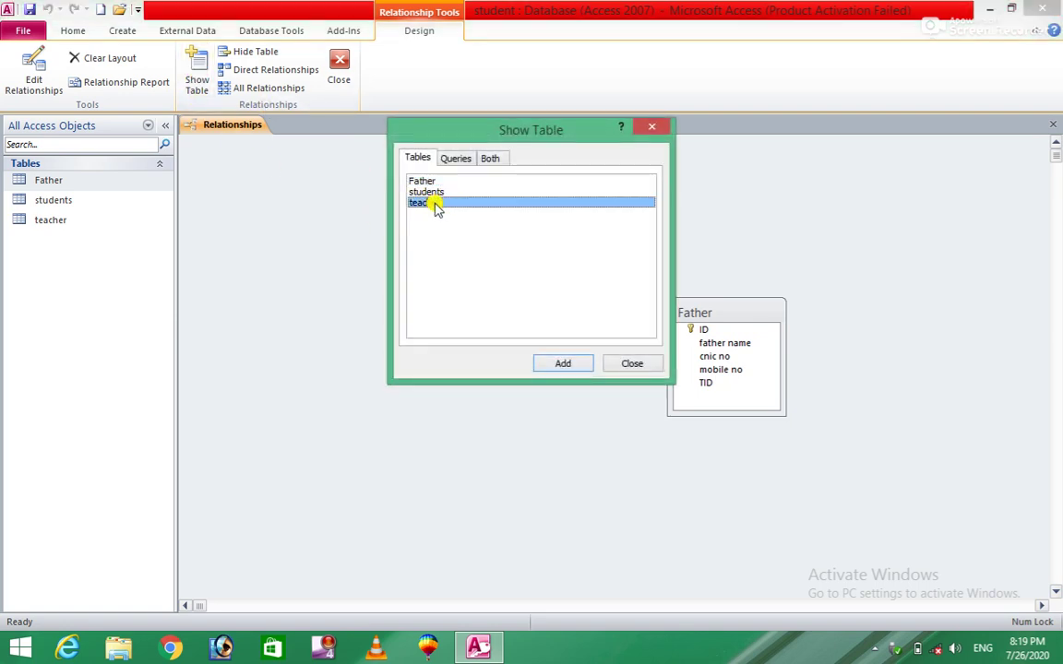
pyautogui.click(561, 362)
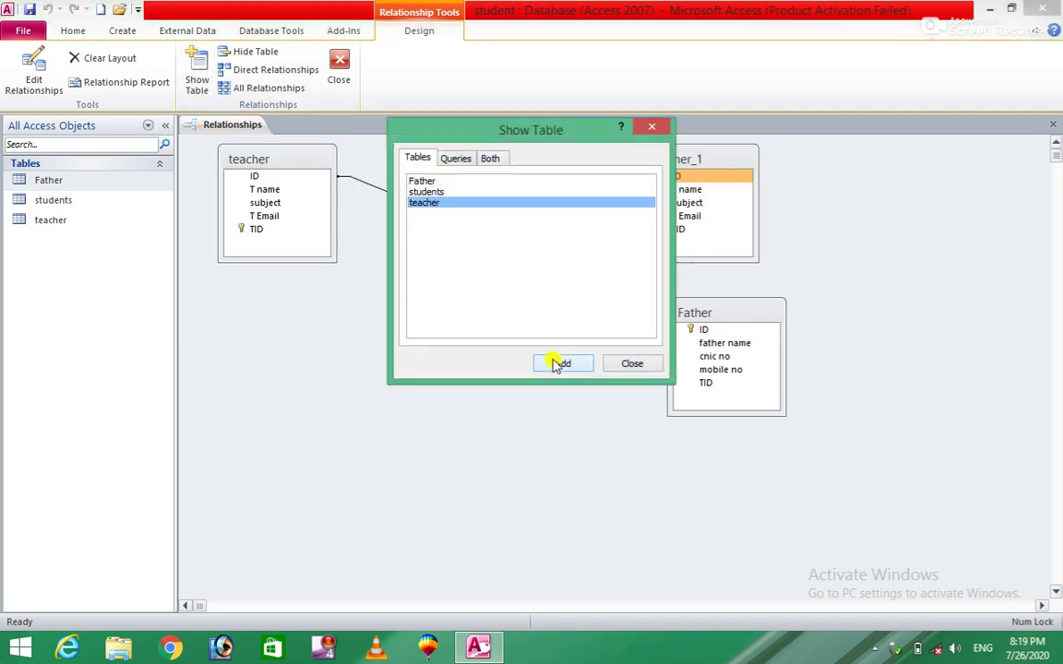
pyautogui.click(631, 364)
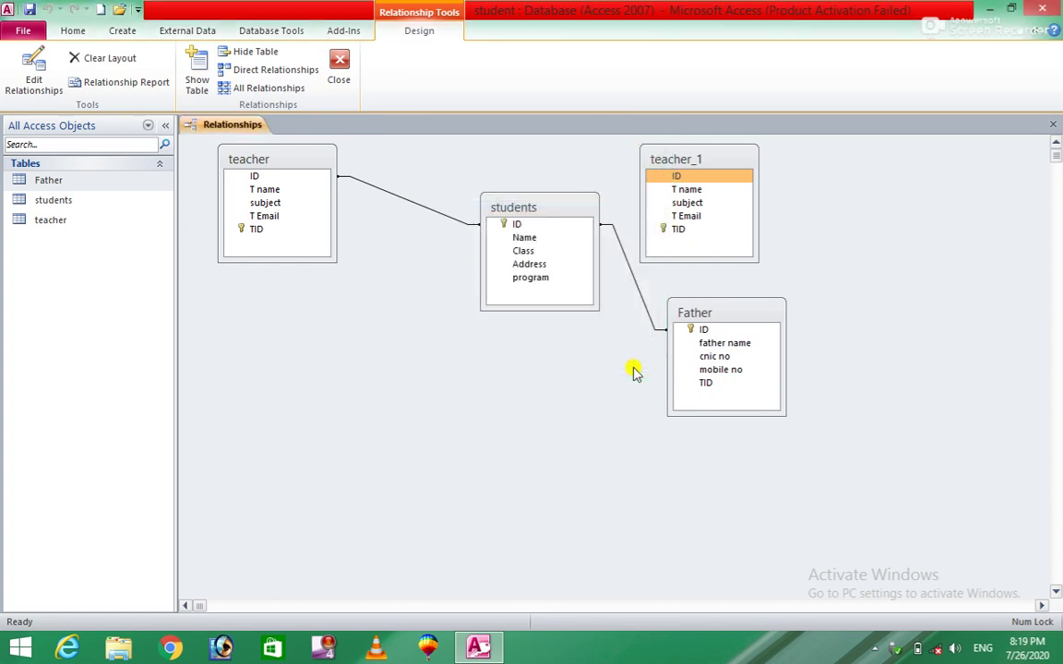
pyautogui.moveTo(286, 156); pyautogui.dragTo(313, 273)
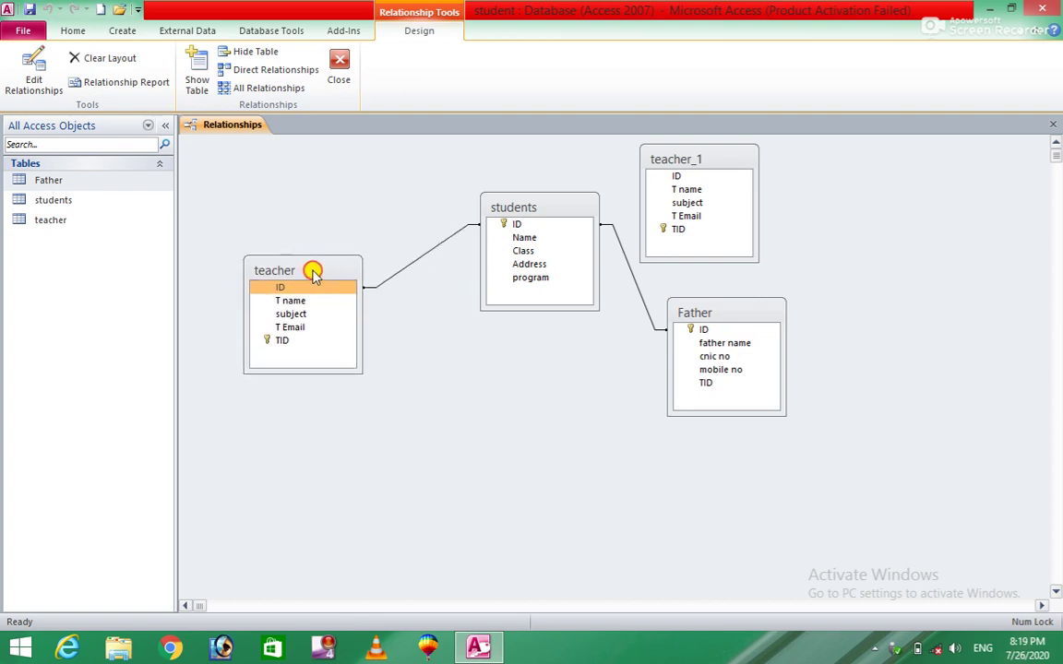
pyautogui.click(721, 164)
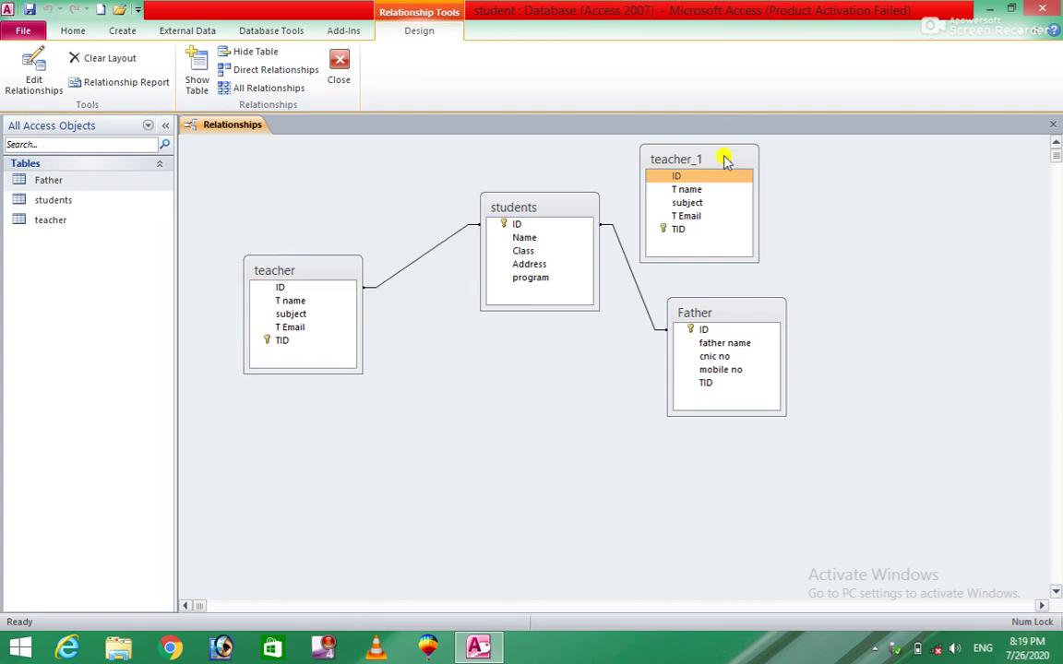
pyautogui.rightClick(723, 159)
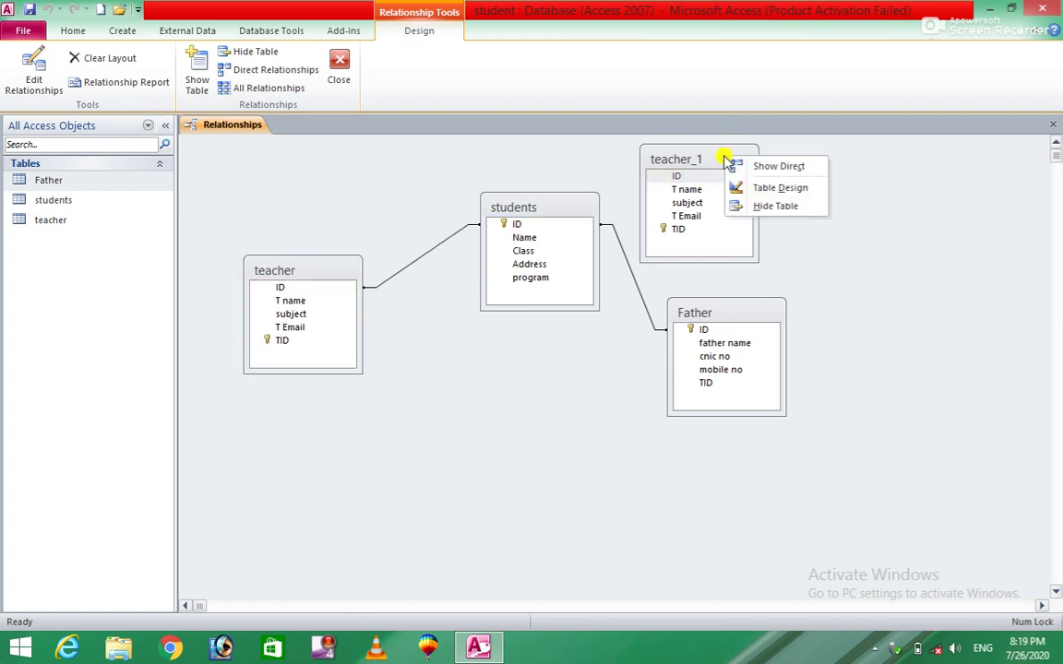
pyautogui.click(766, 205)
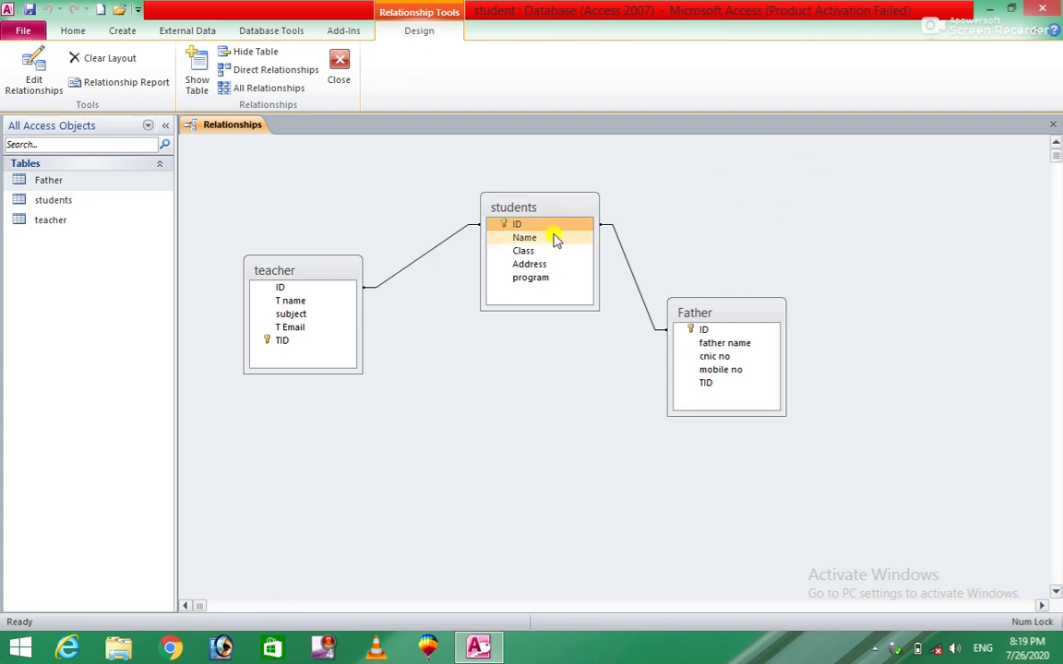